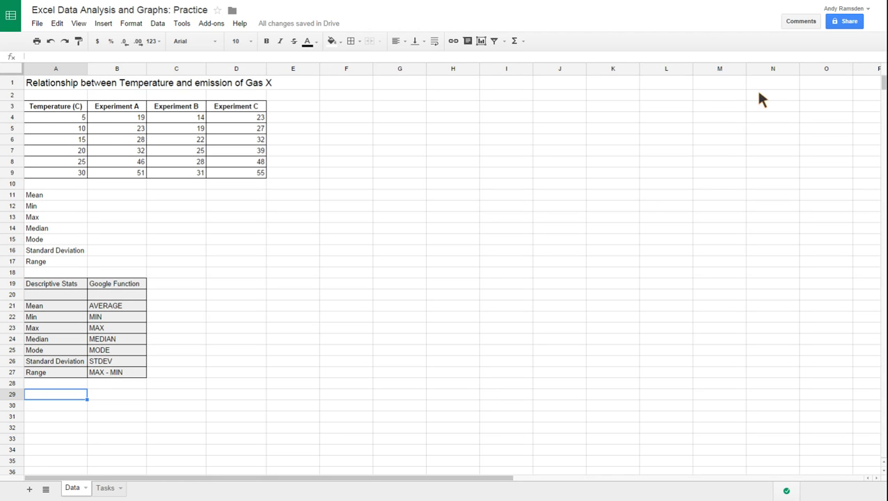
Review the exercises on the Tasks sheet and look through the temperature and Experiment A to C readings on the Data sheet.
{"action": "left_click", "coordinate": [105, 488]}
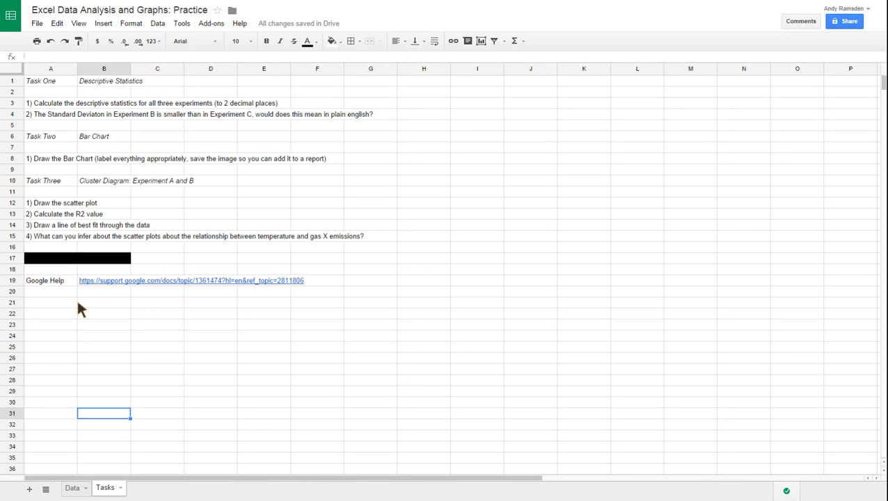
{"action": "left_click", "coordinate": [73, 490]}
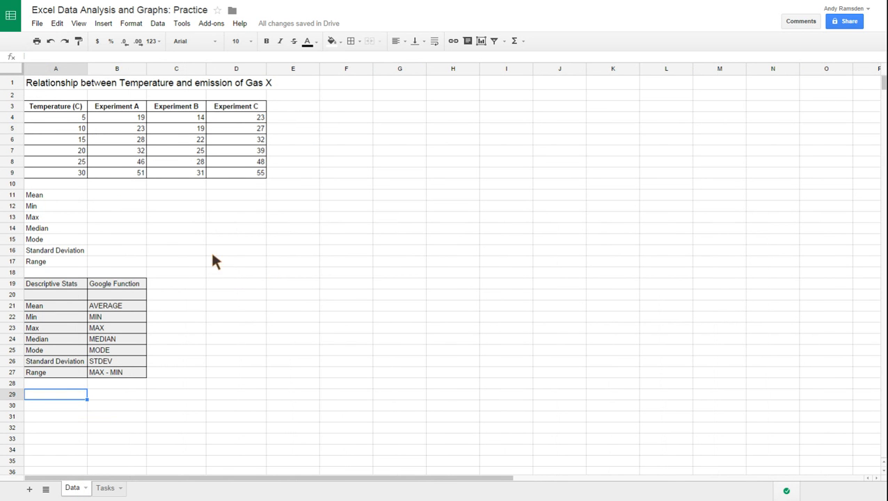
{"action": "left_click", "coordinate": [126, 106]}
{"action": "left_click", "coordinate": [175, 110]}
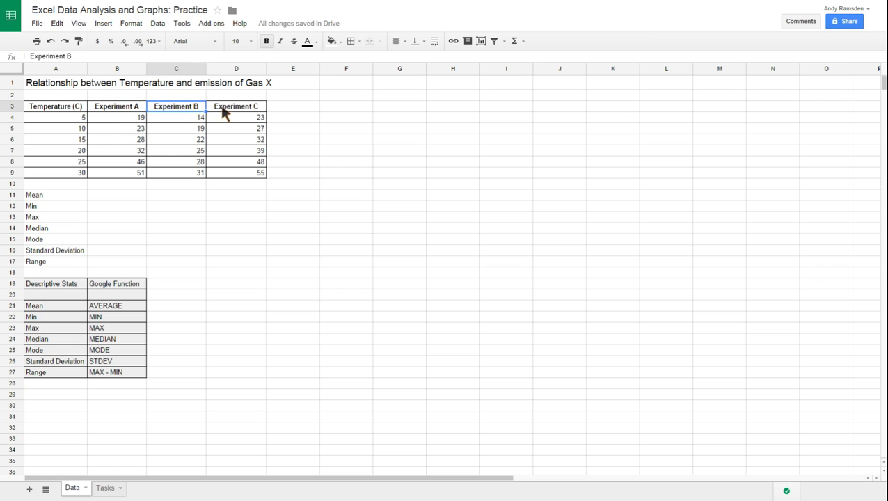
{"action": "left_click", "coordinate": [232, 109]}
{"action": "left_click", "coordinate": [129, 119]}
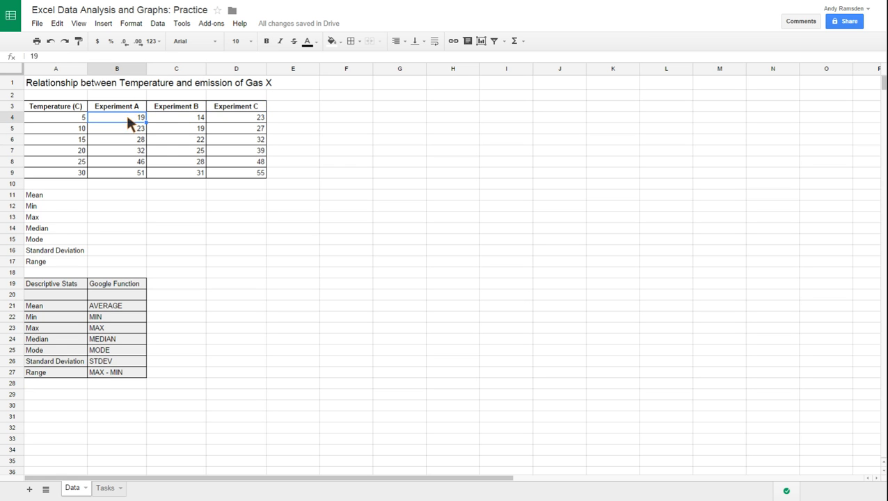
{"action": "left_click", "coordinate": [128, 130]}
{"action": "left_click", "coordinate": [128, 139]}
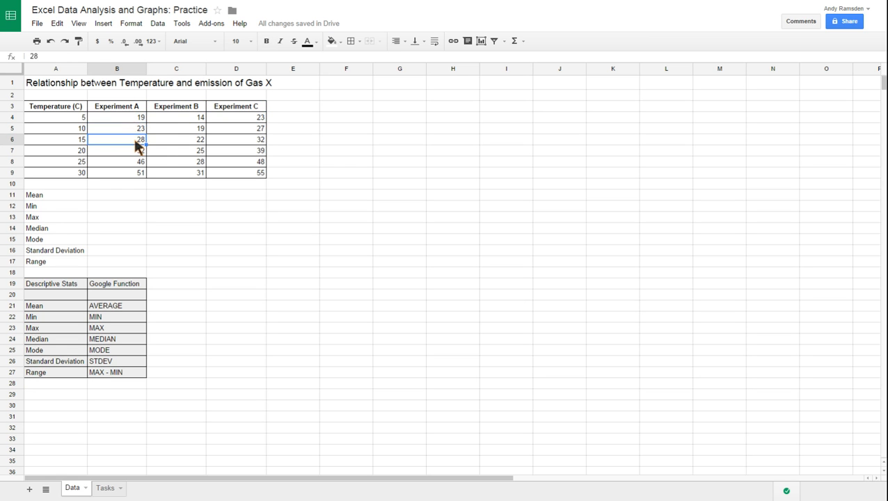
{"action": "left_click", "coordinate": [167, 150]}
{"action": "left_click", "coordinate": [178, 162]}
{"action": "left_click", "coordinate": [224, 161]}
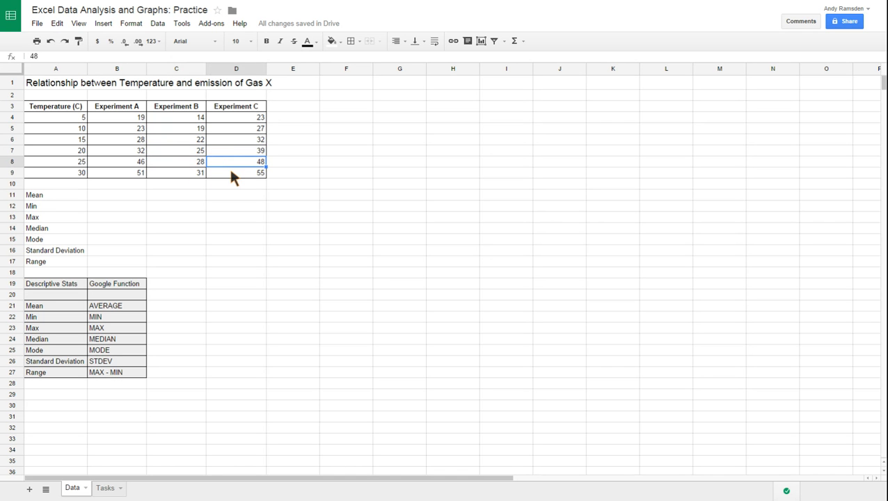
{"action": "left_click", "coordinate": [231, 171]}
{"action": "left_click", "coordinate": [58, 116]}
{"action": "left_click", "coordinate": [58, 128]}
{"action": "left_click", "coordinate": [58, 139]}
{"action": "left_click", "coordinate": [56, 149]}
{"action": "left_click", "coordinate": [58, 159]}
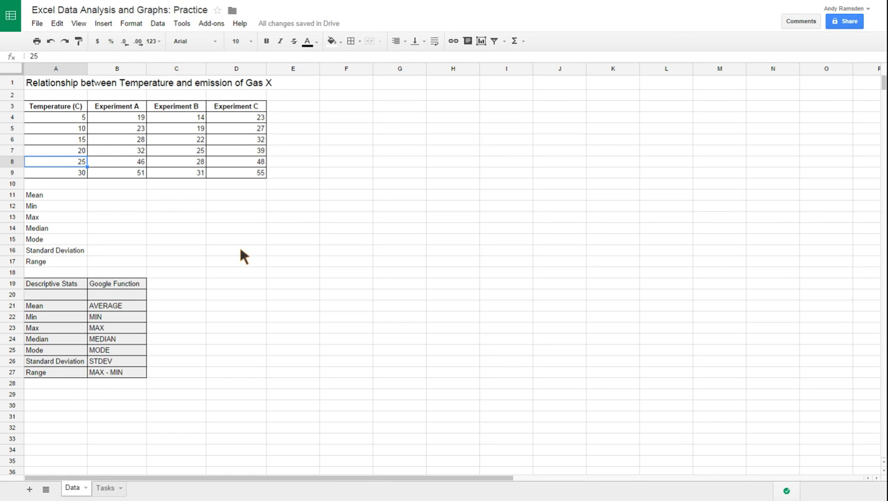
Calculate the mean of Experiment A in cell B11 with the formula =AVERAGE(B4:B9).
{"action": "left_click", "coordinate": [111, 199]}
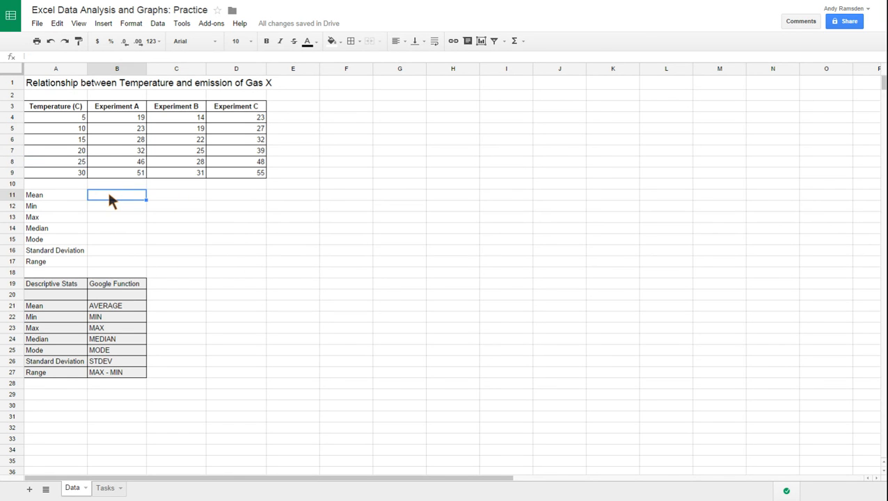
{"action": "type", "text": "="}
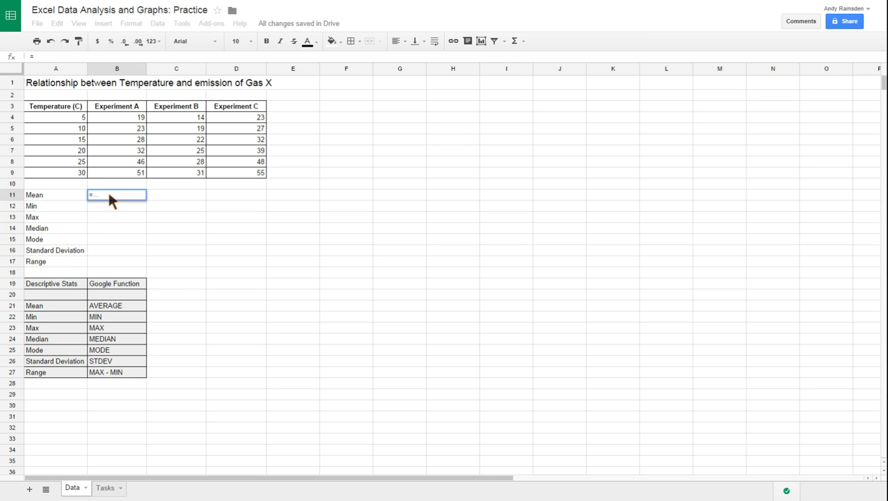
{"action": "type", "text": "aver"}
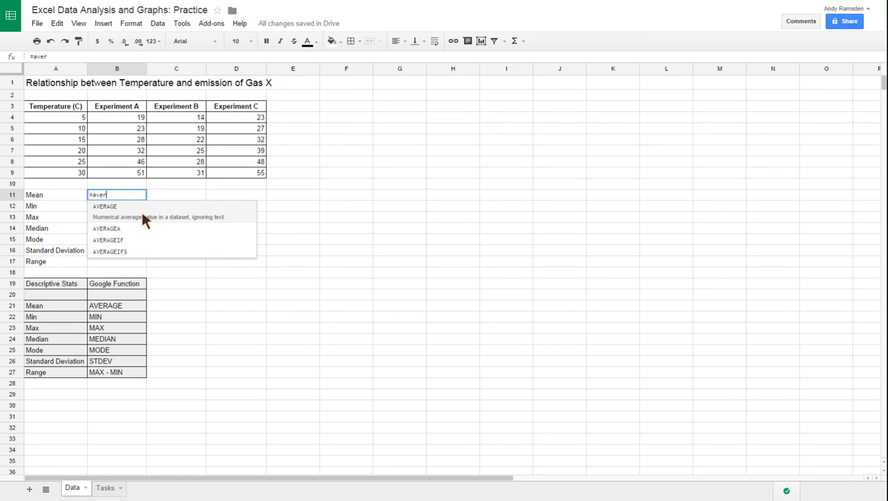
{"action": "left_click", "coordinate": [141, 210]}
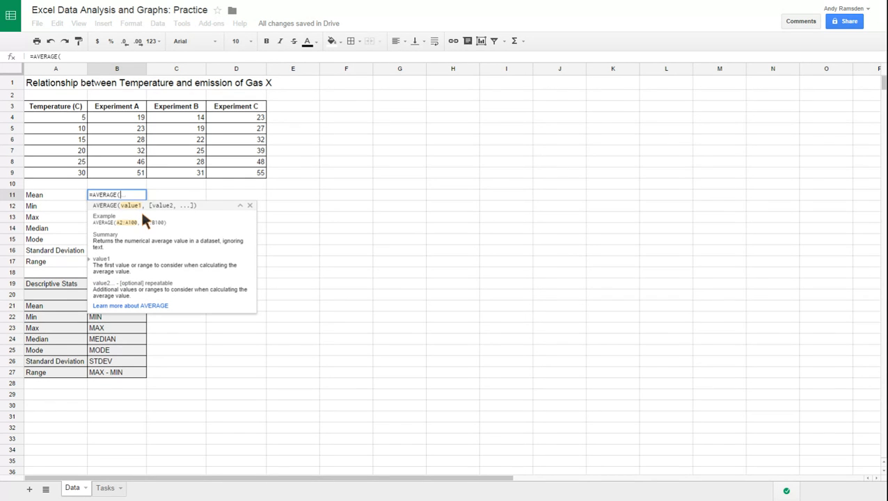
{"action": "left_click_drag", "start_coordinate": [131, 116], "coordinate": [136, 178]}
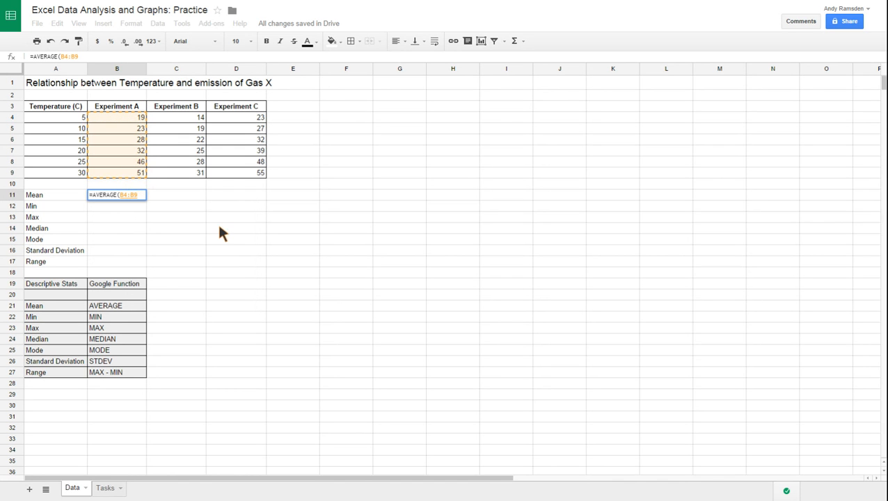
{"action": "type", "text": ")"}
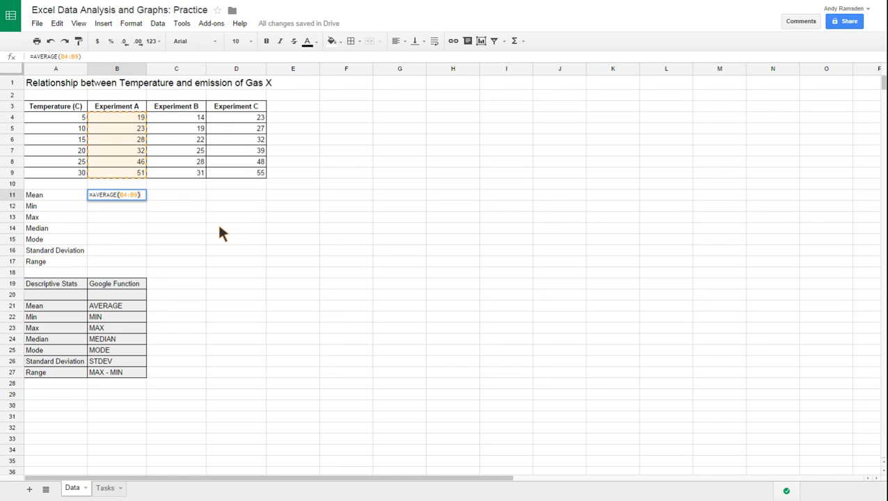
{"action": "key", "text": "Return"}
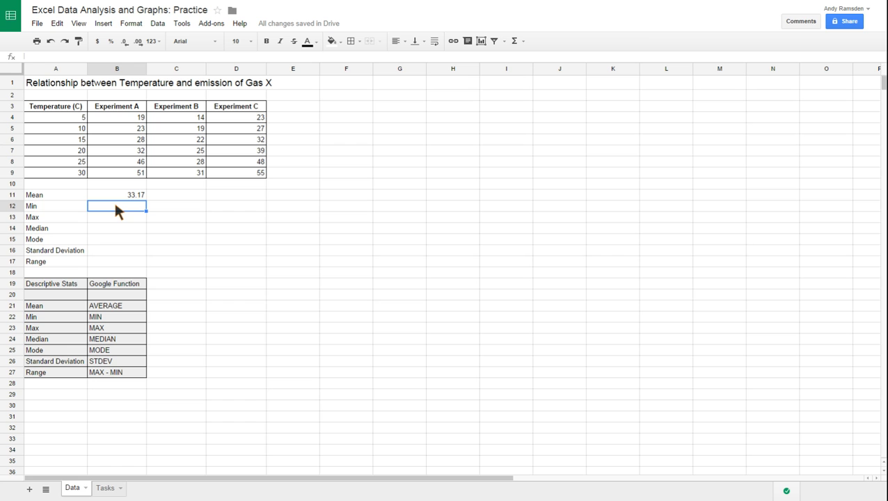
Calculate the minimum of Experiment A in cell B12 with the formula =MIN(B4:B9).
{"action": "type", "text": "="}
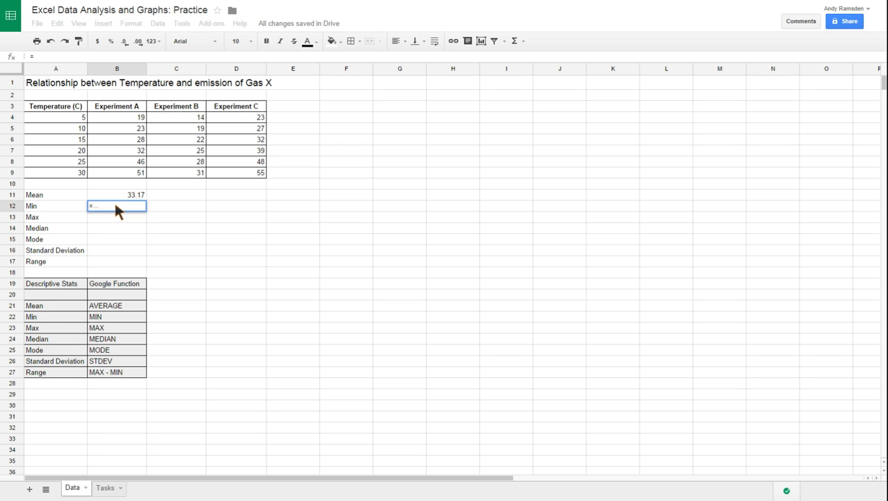
{"action": "type", "text": "min"}
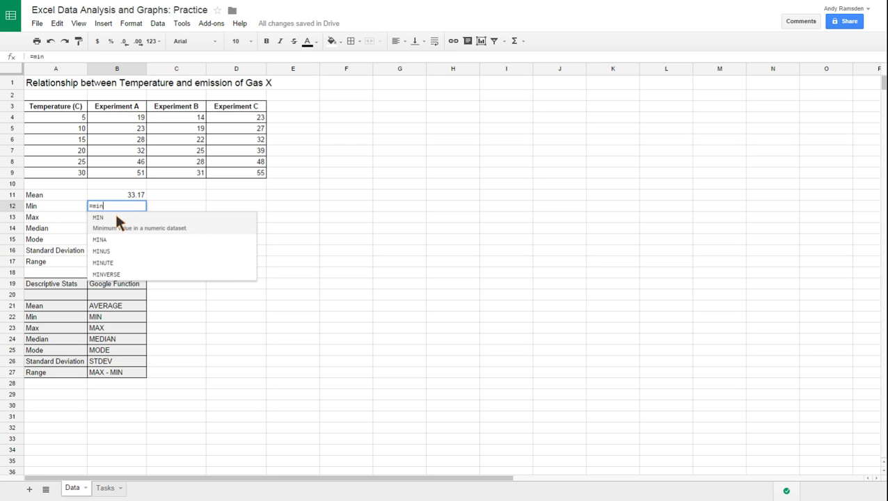
{"action": "left_click", "coordinate": [115, 221]}
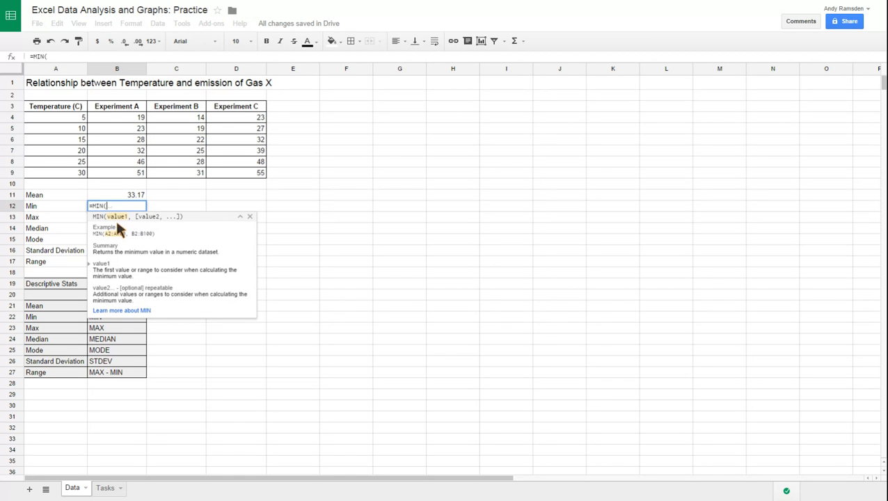
{"action": "left_click_drag", "start_coordinate": [118, 113], "coordinate": [127, 182]}
{"action": "type", "text": ")"}
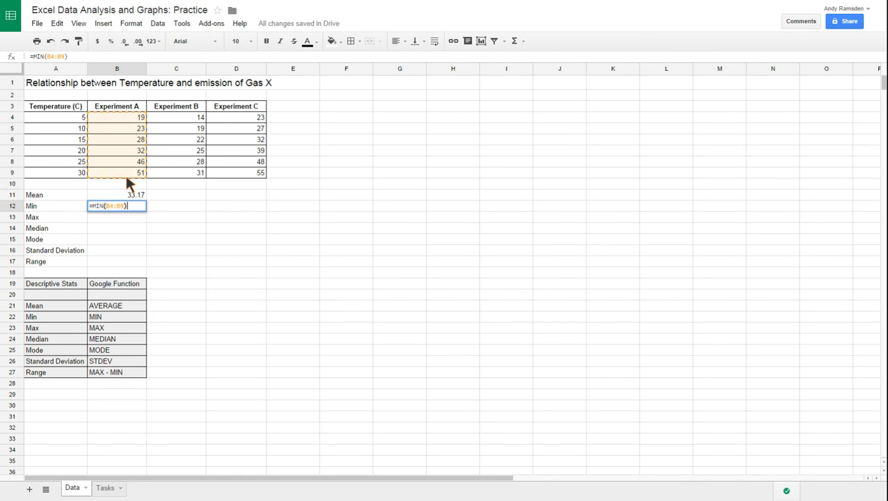
{"action": "key", "text": "Return"}
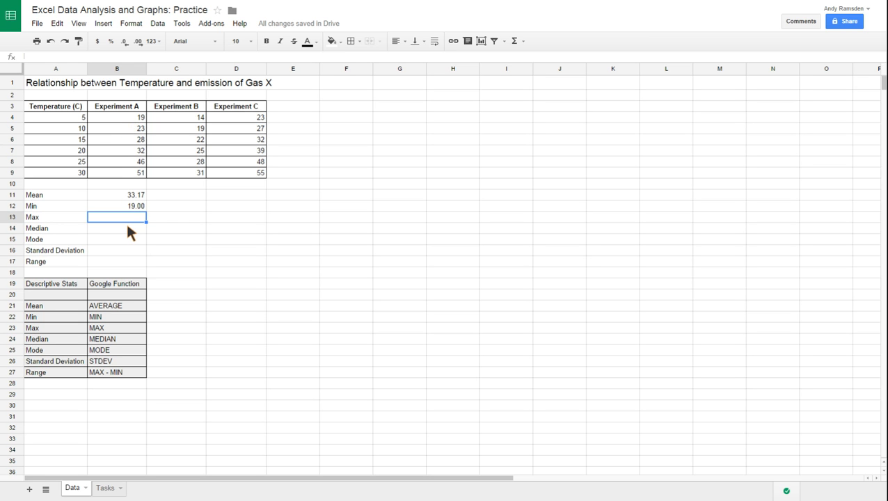
Calculate the maximum of Experiment A in cell B13 with the formula =MAX(B4:B9).
{"action": "type", "text": "="}
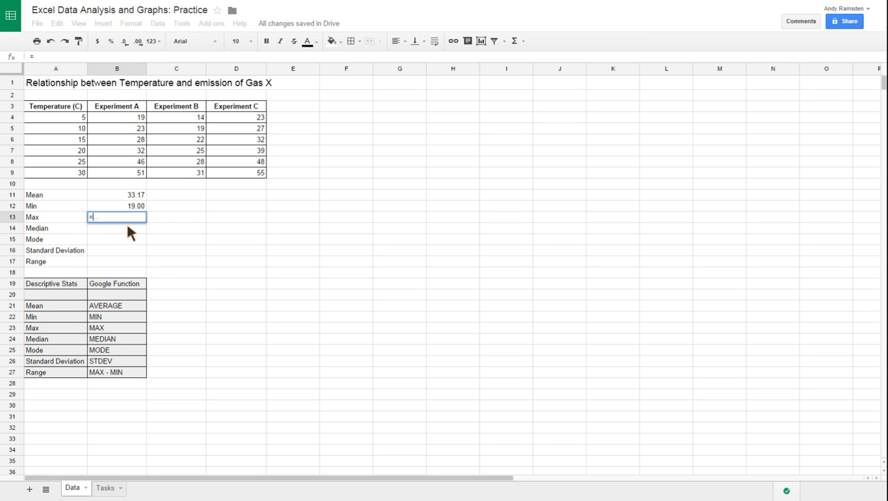
{"action": "type", "text": "max"}
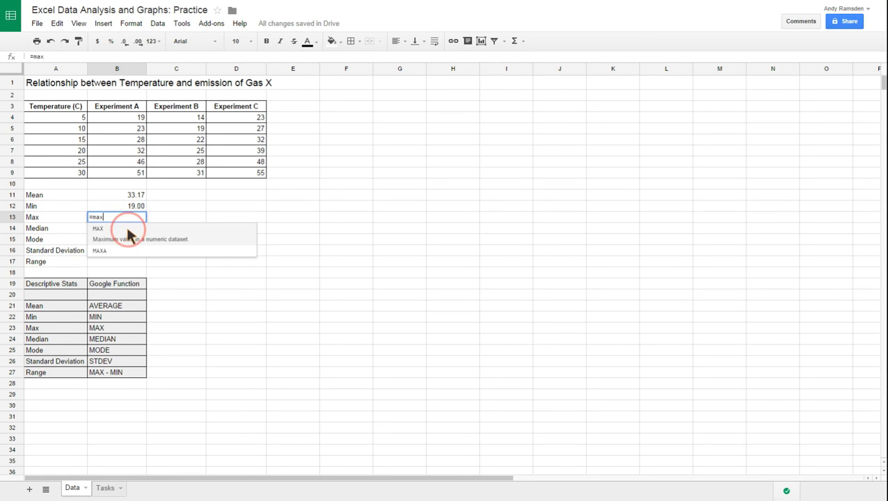
{"action": "left_click", "coordinate": [126, 230]}
{"action": "left_click_drag", "start_coordinate": [116, 117], "coordinate": [120, 179]}
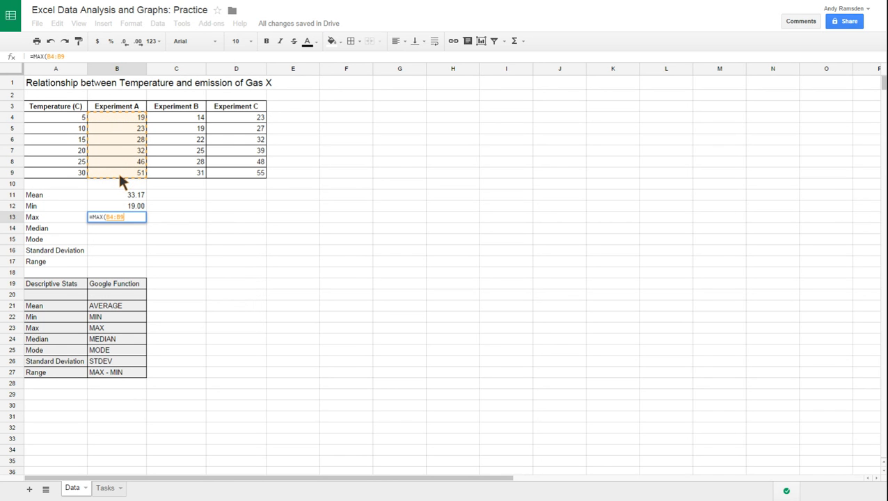
{"action": "type", "text": ")"}
{"action": "key", "text": "Return"}
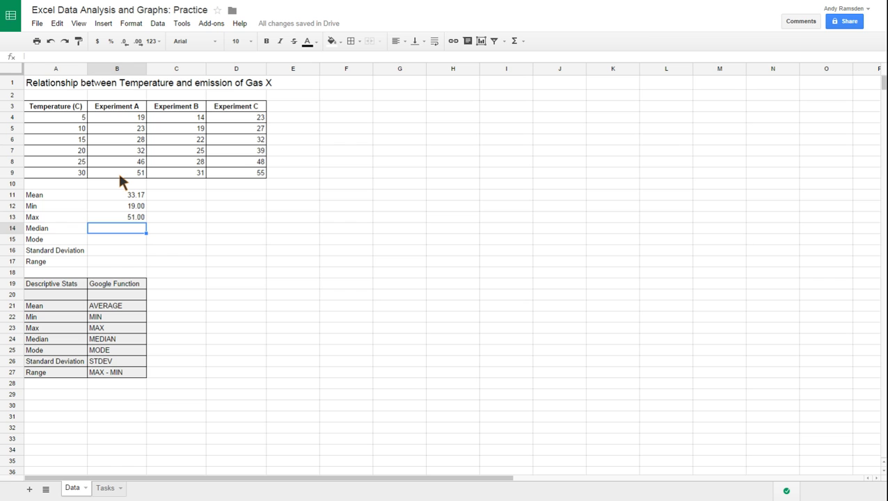
Calculate the median of Experiment A in cell B14 using the MEDIAN function on B4:B9.
{"action": "type", "text": "=med"}
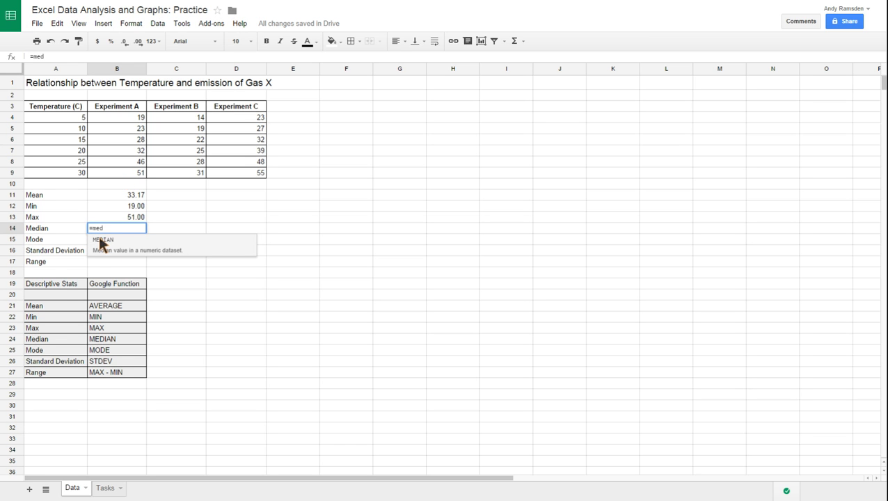
{"action": "left_click", "coordinate": [102, 240]}
{"action": "left_click_drag", "start_coordinate": [143, 122], "coordinate": [137, 177]}
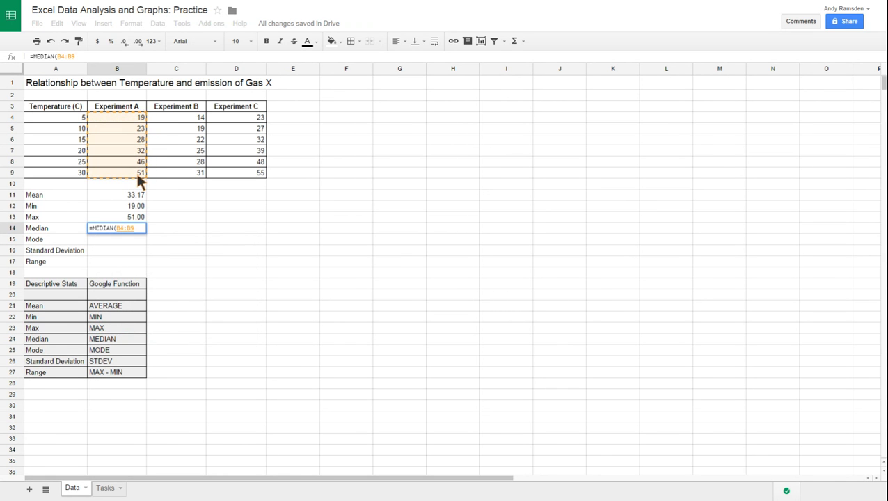
{"action": "key", "text": "Return"}
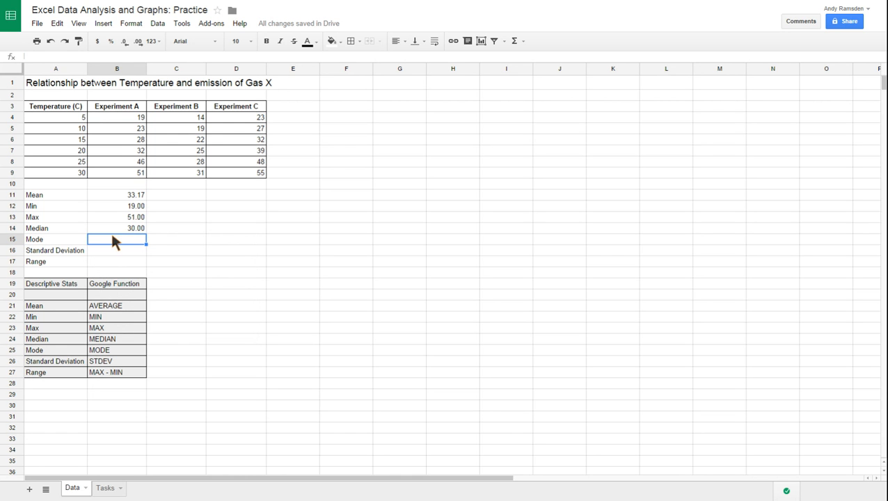
Calculate the mode of Experiment A in cell B15 using the MODE function on B4:B9.
{"action": "type", "text": "=mode"}
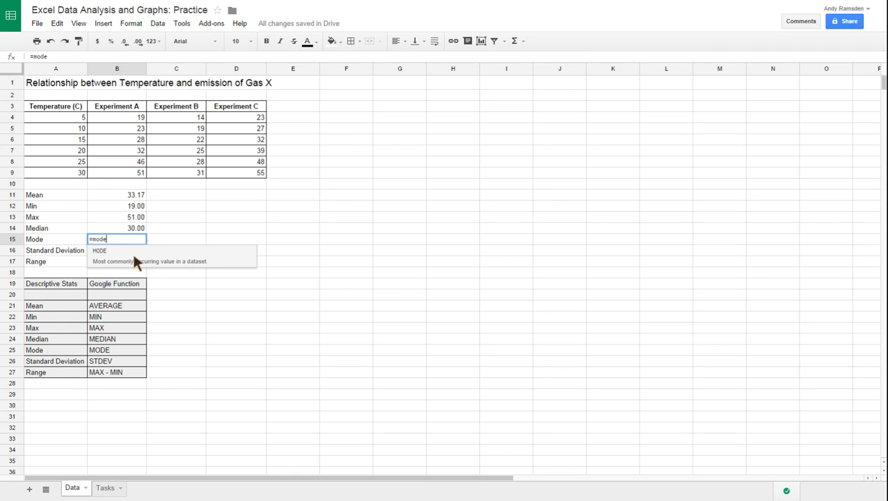
{"action": "left_click", "coordinate": [132, 252]}
{"action": "left_click_drag", "start_coordinate": [120, 115], "coordinate": [120, 177]}
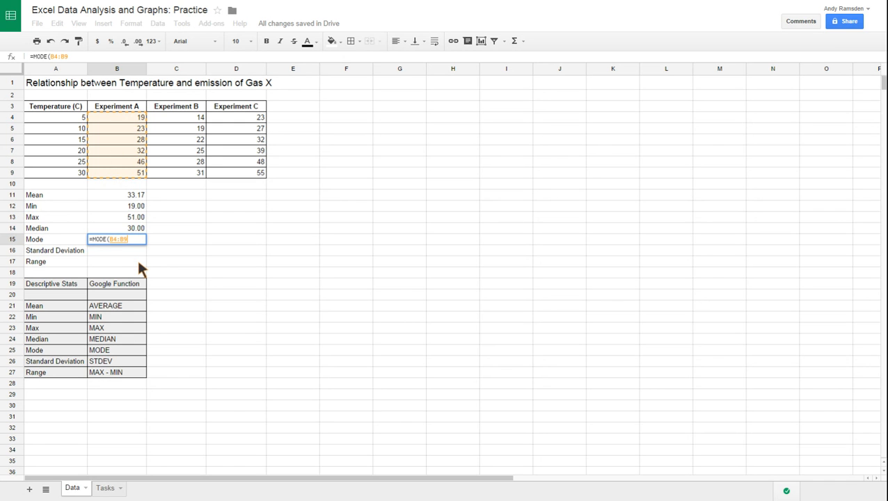
{"action": "key", "text": "Return"}
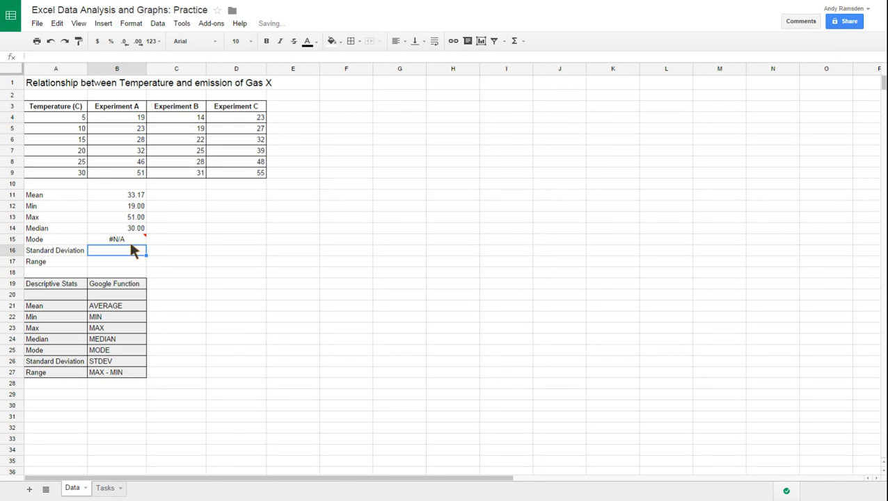
{"action": "mouse_move", "coordinate": [130, 240]}
Calculate the standard deviation of Experiment A in cell B16 with the formula =STDEV(B4:B9).
{"action": "type", "text": "=std"}
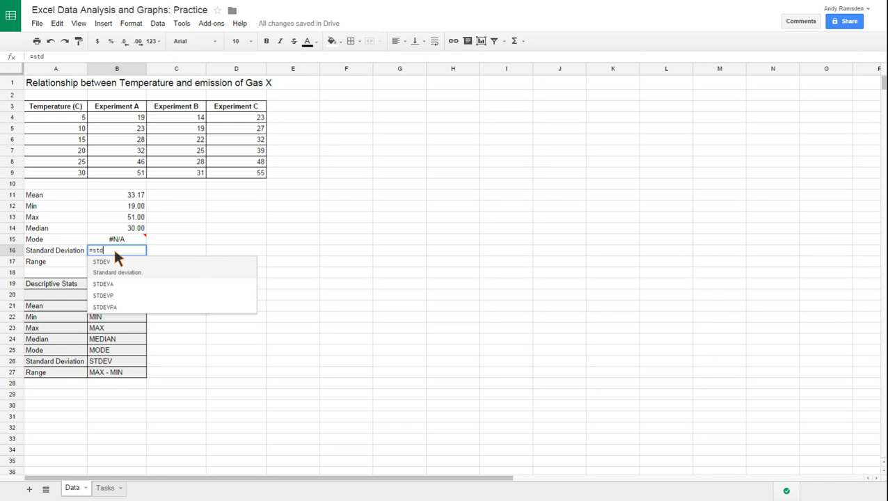
{"action": "left_click", "coordinate": [113, 267]}
{"action": "left_click", "coordinate": [111, 118]}
{"action": "left_click_drag", "start_coordinate": [110, 118], "coordinate": [112, 174]}
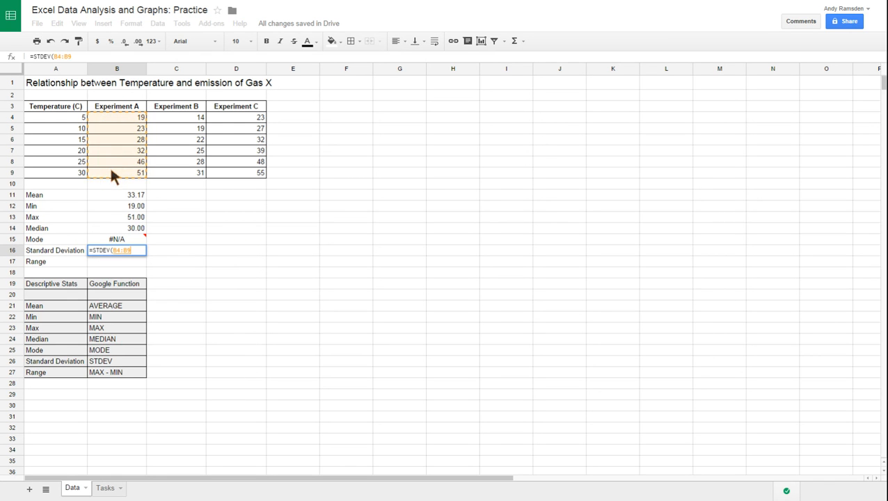
{"action": "type", "text": ")"}
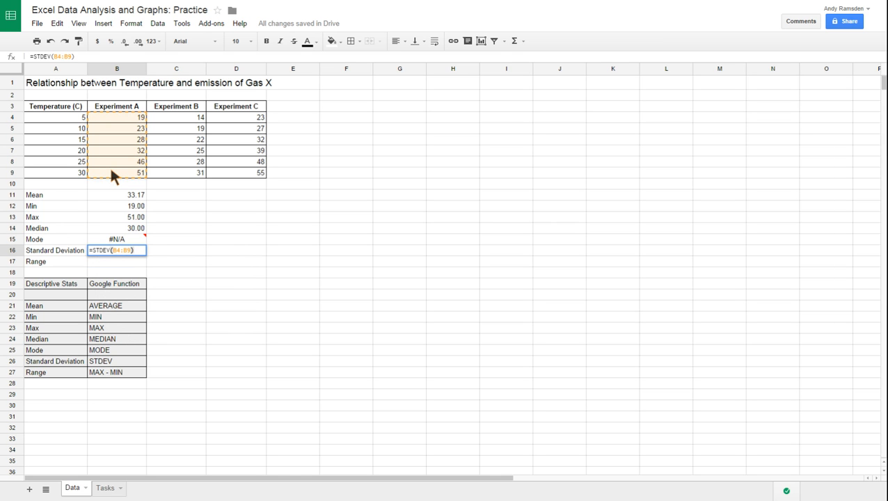
{"action": "key", "text": "Return"}
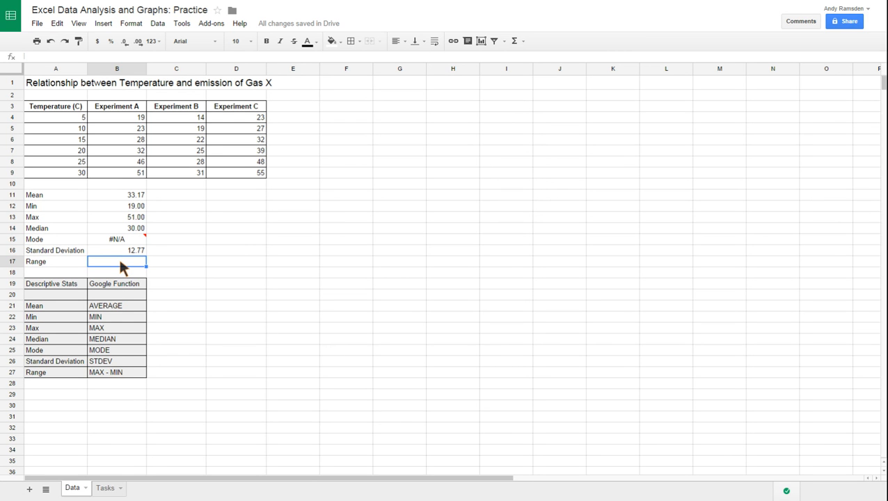
Calculate the range of Experiment A in cell B17 with the formula =B13-B12.
{"action": "type", "text": "="}
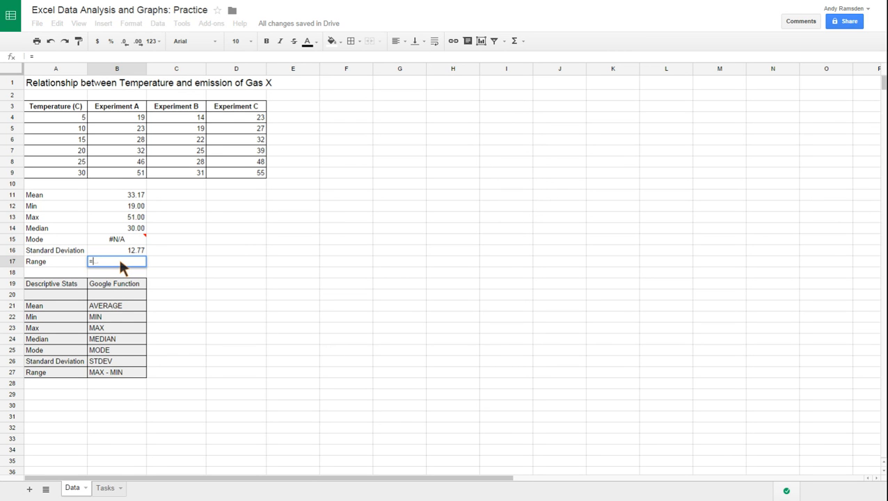
{"action": "left_click", "coordinate": [120, 218]}
{"action": "type", "text": "-"}
{"action": "left_click", "coordinate": [98, 206]}
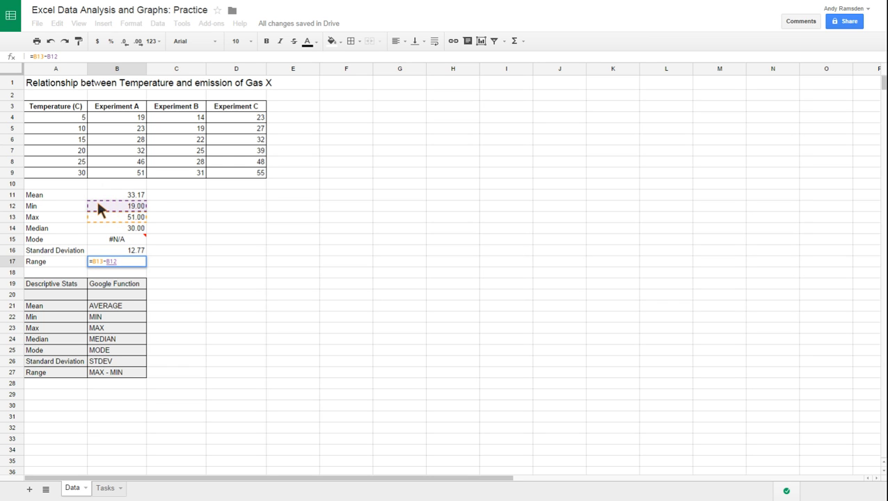
{"action": "key", "text": "Return"}
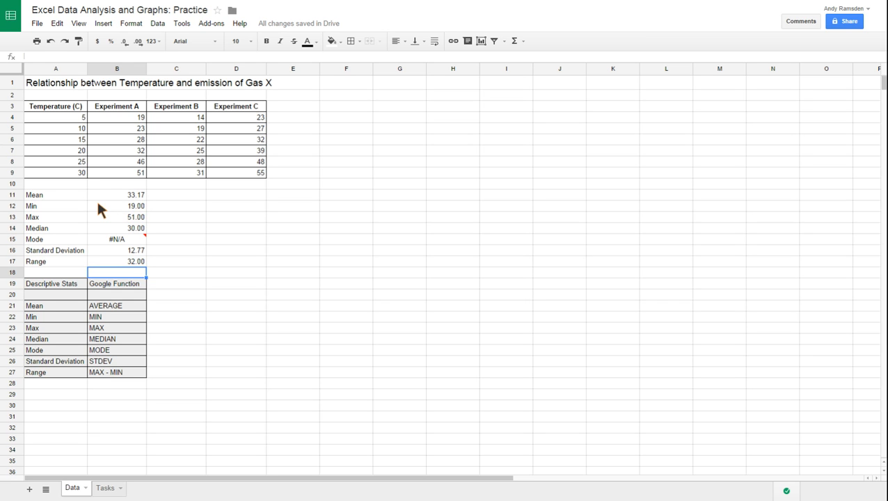
Copy the Experiment A statistics formulas in B11:B17 across to the Experiment B and C columns, through D17.
{"action": "left_click", "coordinate": [134, 197]}
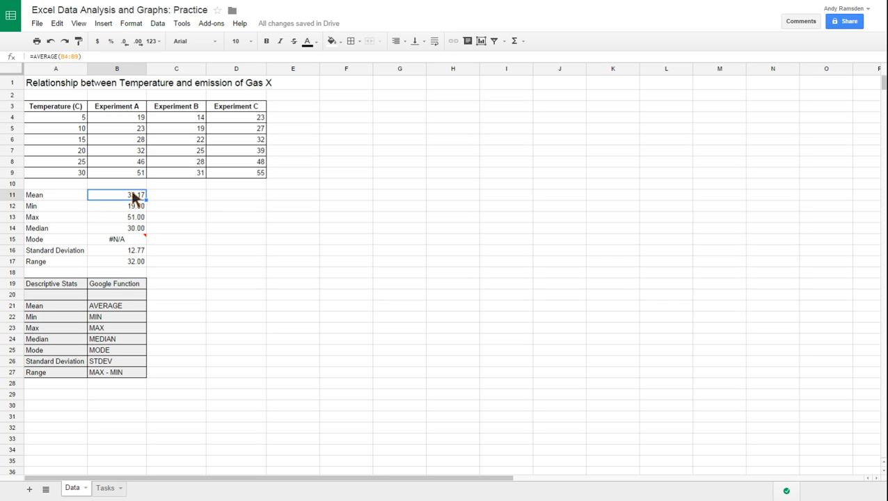
{"action": "key", "text": "shift+Down"}
{"action": "key", "text": "shift+Down"}
{"action": "key", "text": "shift+Down"}
{"action": "key", "text": "shift+Down"}
{"action": "key", "text": "shift+Down"}
{"action": "key", "text": "shift+Down"}
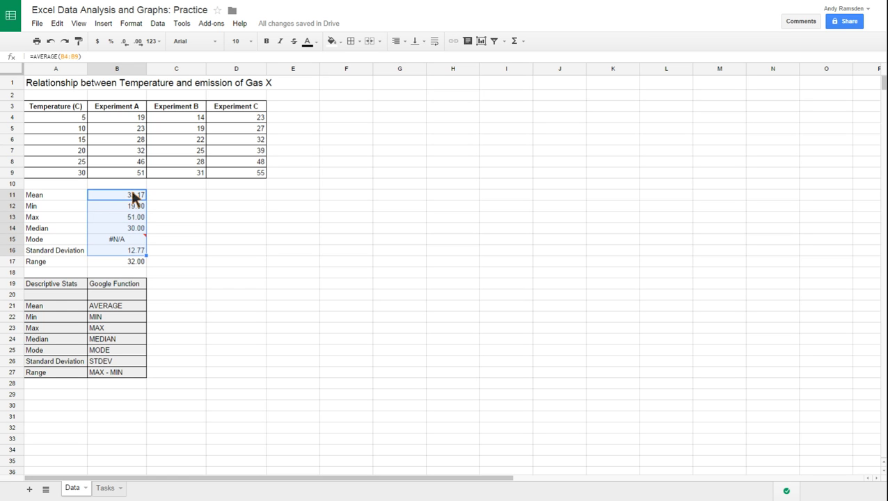
{"action": "key", "text": "shift+Right"}
{"action": "key", "text": "shift+Right"}
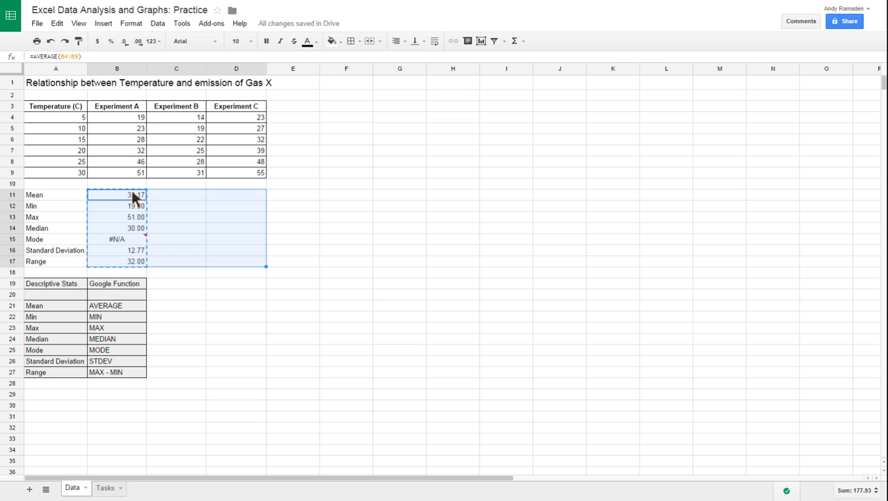
{"action": "key", "text": "ctrl+v"}
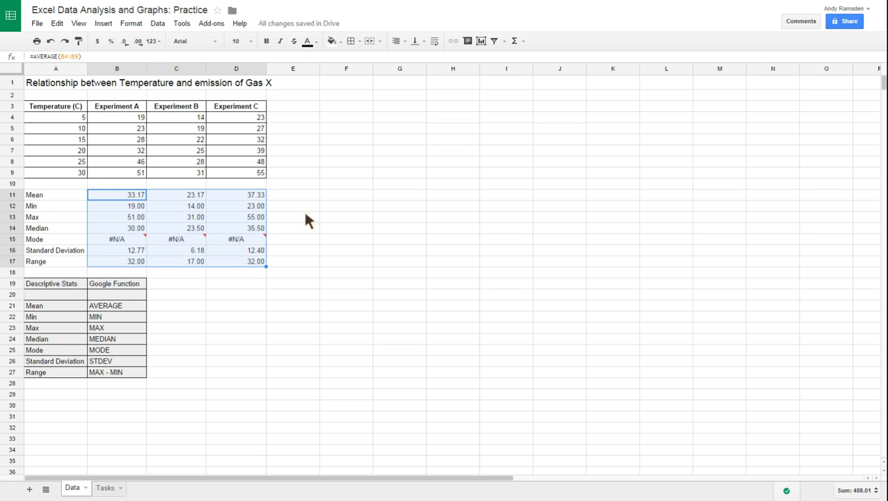
{"action": "left_click", "coordinate": [311, 215]}
Try showing the Experiment A mean in B11 with four decimal places and restore it to two.
{"action": "left_click", "coordinate": [134, 197]}
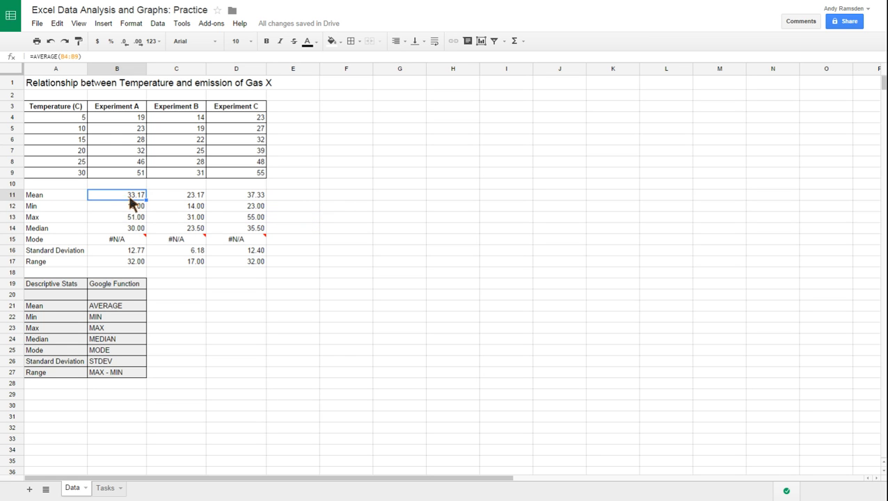
{"action": "left_click", "coordinate": [128, 207]}
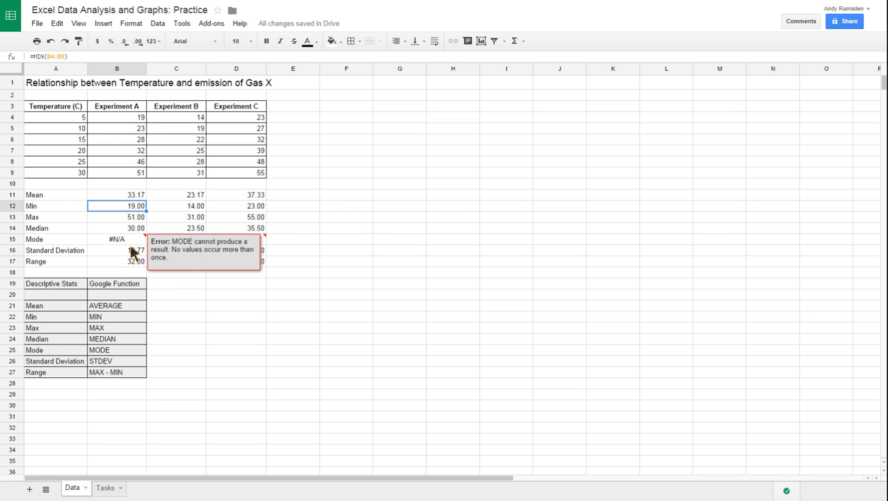
{"action": "left_click", "coordinate": [131, 217]}
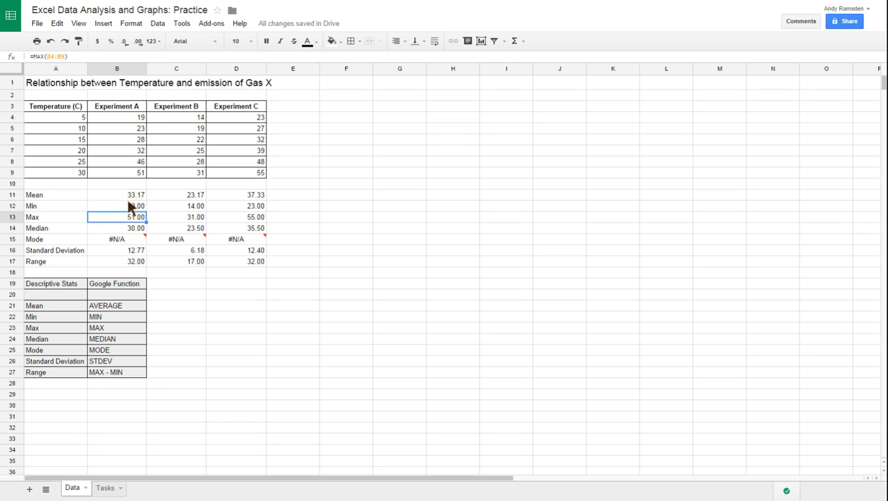
{"action": "left_click", "coordinate": [129, 197]}
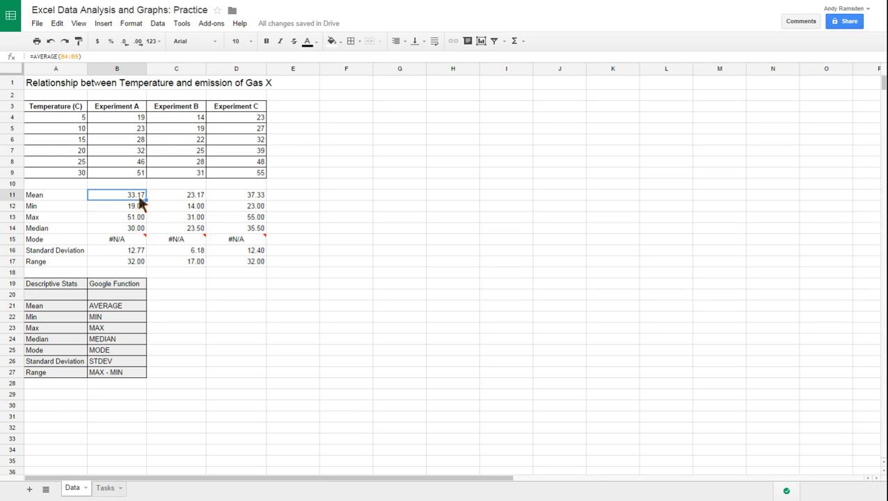
{"action": "left_click", "coordinate": [139, 41]}
{"action": "left_click", "coordinate": [138, 41]}
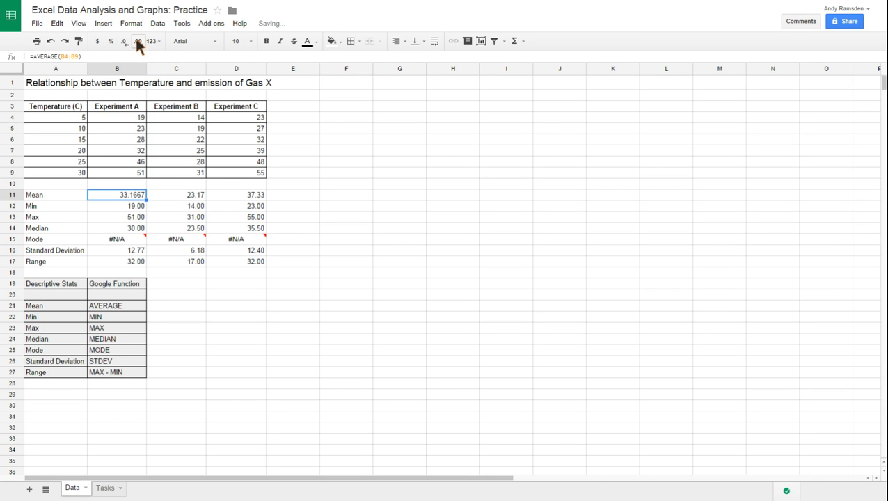
{"action": "left_click", "coordinate": [125, 42]}
{"action": "left_click", "coordinate": [126, 42]}
{"action": "left_click", "coordinate": [235, 329]}
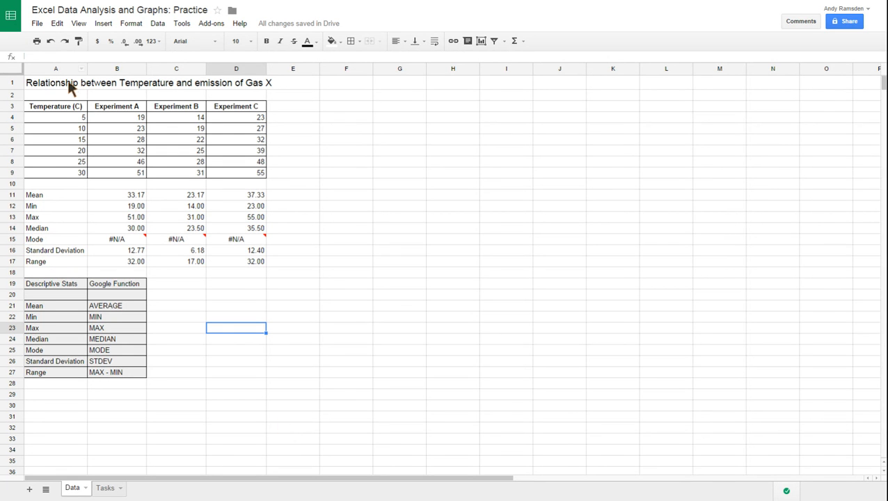
{"action": "left_click", "coordinate": [61, 106]}
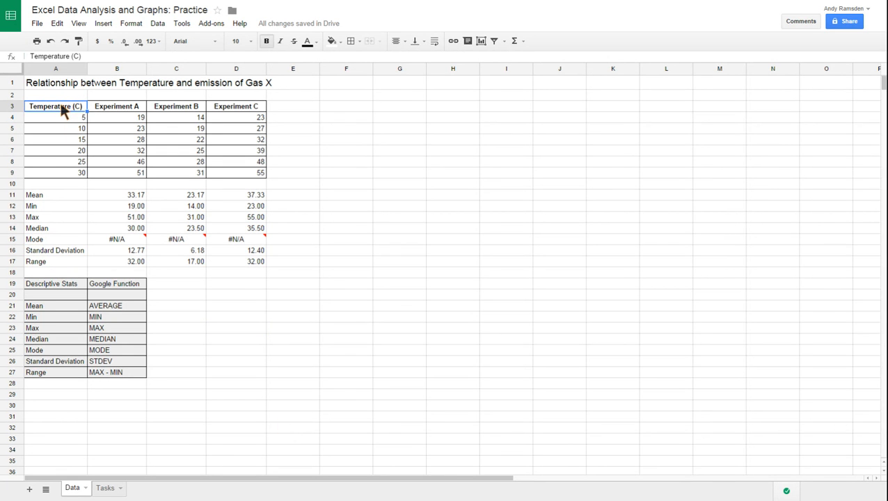
{"action": "key", "text": "shift+Right"}
{"action": "key", "text": "shift+Right"}
{"action": "key", "text": "shift+Right"}
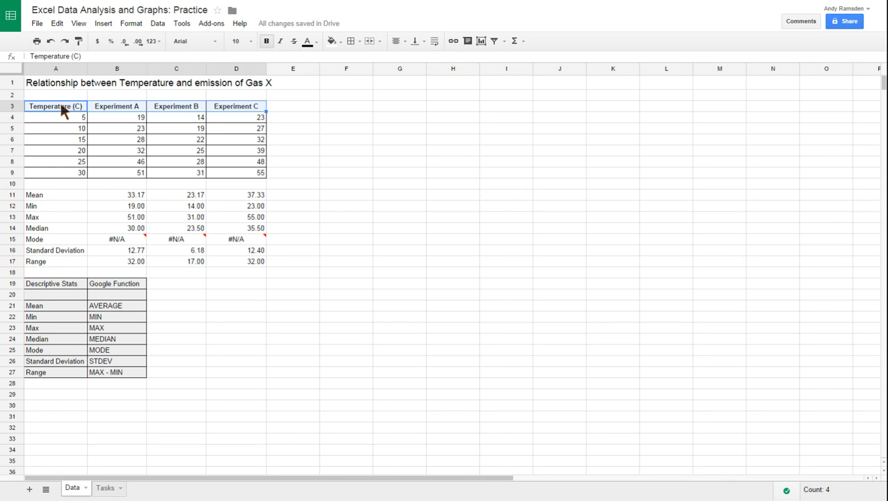
{"action": "key", "text": "shift+Down"}
{"action": "key", "text": "shift+Down"}
{"action": "key", "text": "shift+Down"}
{"action": "key", "text": "shift+Down"}
{"action": "key", "text": "shift+Down"}
{"action": "key", "text": "shift+Down"}
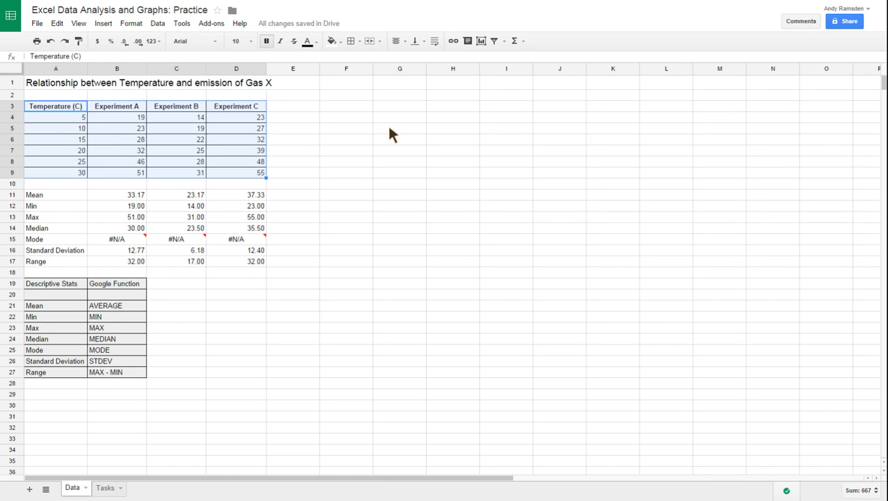
{"action": "left_click", "coordinate": [390, 131]}
Start inserting a chart from the temperature and experiment data, headers included, in A3:D9.
{"action": "left_click", "coordinate": [62, 109]}
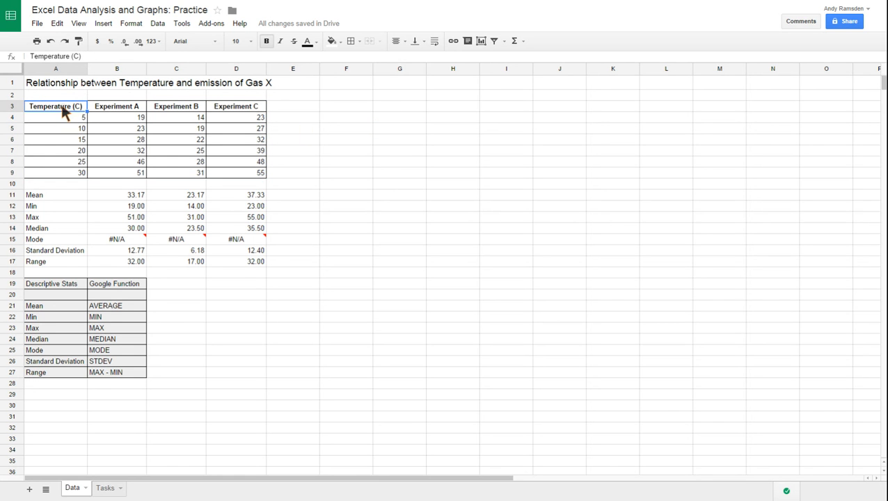
{"action": "key", "text": "shift+Right"}
{"action": "key", "text": "shift+Right"}
{"action": "key", "text": "shift+Right"}
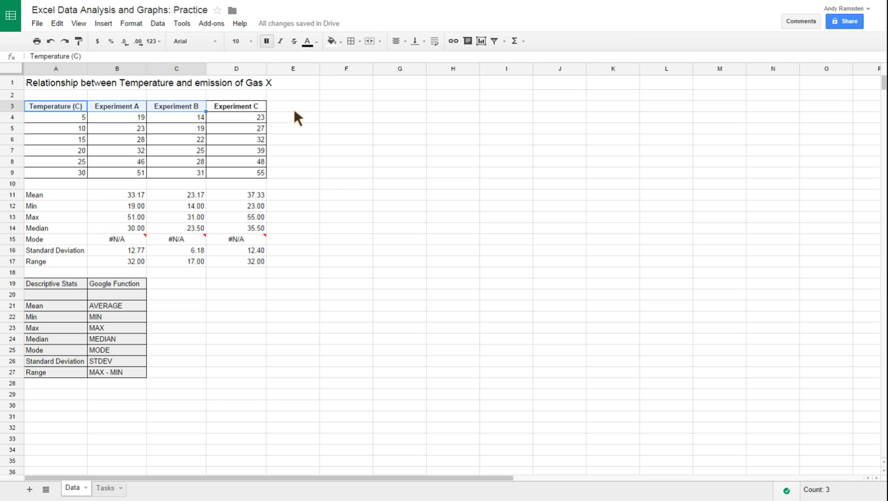
{"action": "key", "text": "shift+Down"}
{"action": "key", "text": "shift+Down"}
{"action": "key", "text": "shift+Down"}
{"action": "key", "text": "shift+Down"}
{"action": "key", "text": "shift+Down"}
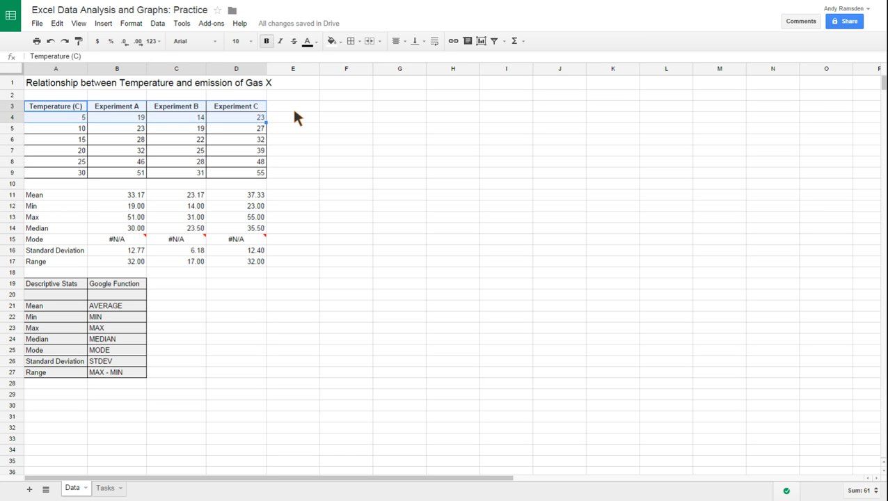
{"action": "key", "text": "shift+Down"}
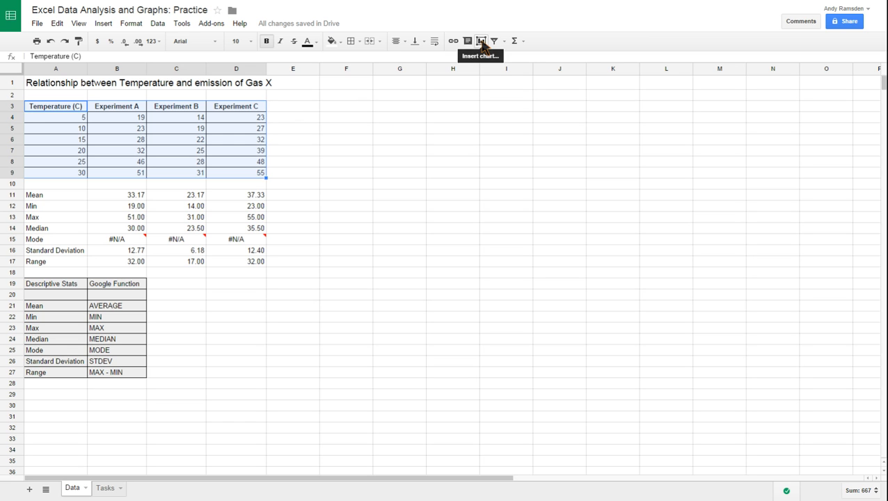
{"action": "left_click", "coordinate": [102, 25]}
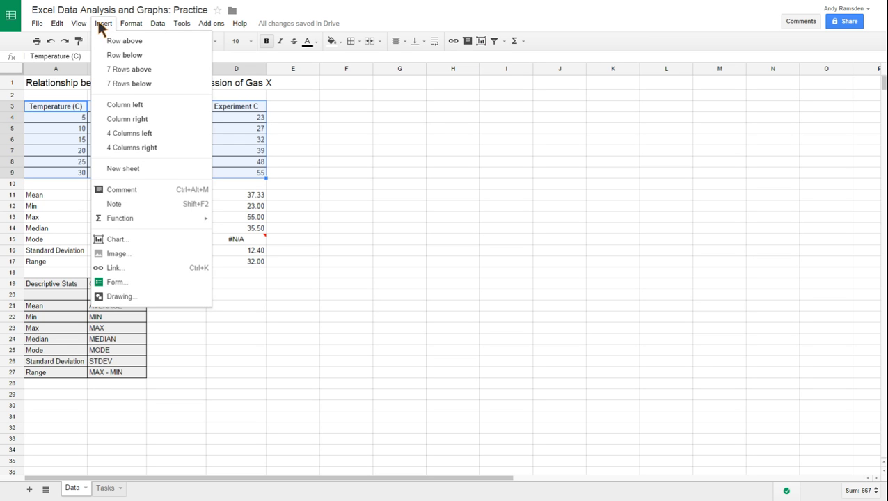
{"action": "left_click", "coordinate": [114, 238]}
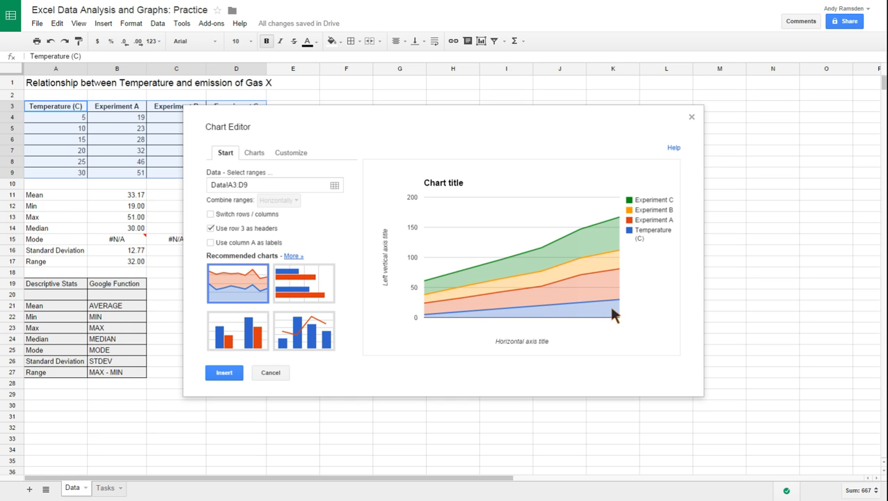
Use column A as the chart's labels and choose the recommended column chart.
{"action": "left_click", "coordinate": [210, 242]}
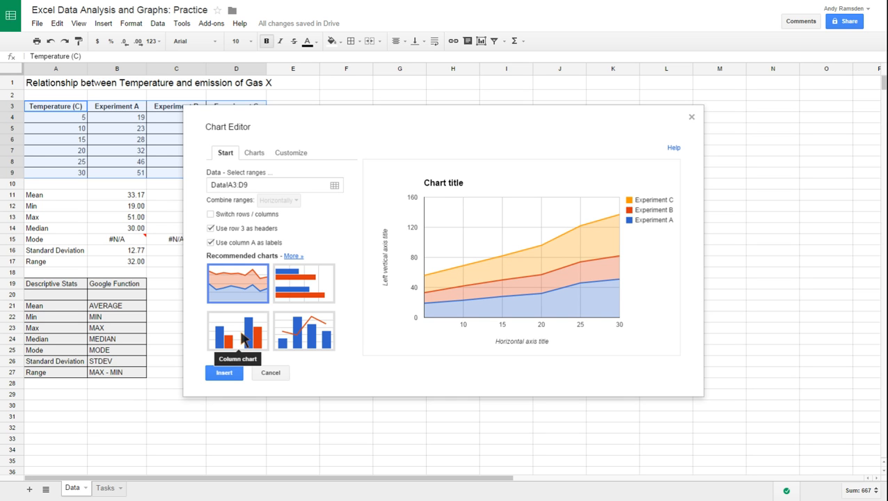
{"action": "left_click", "coordinate": [243, 339]}
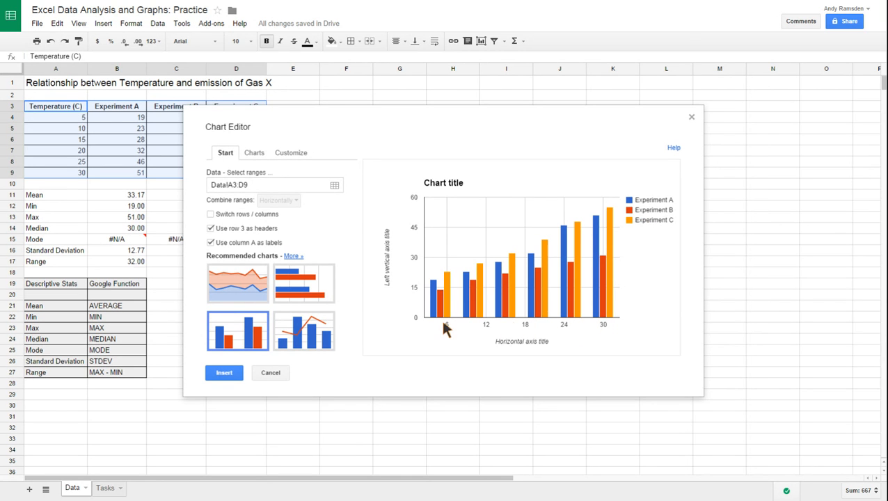
Set the chart title to "Relationship between Temp & Emissions".
{"action": "left_click", "coordinate": [282, 156]}
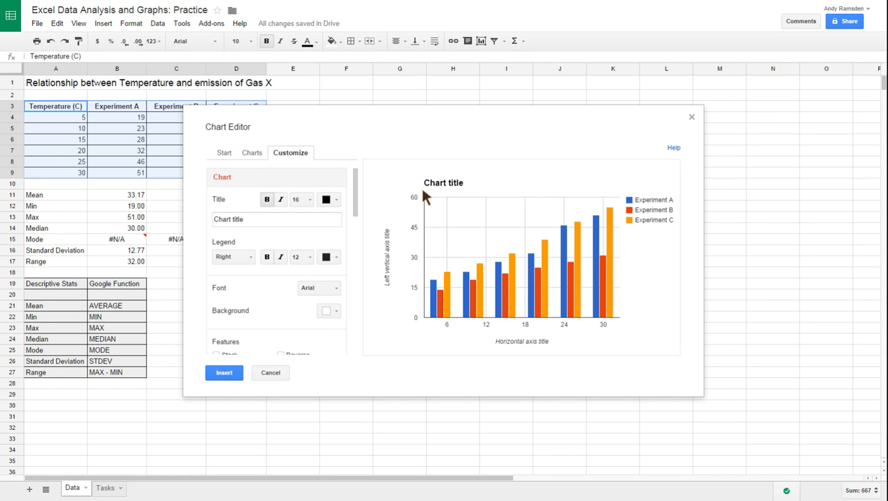
{"action": "left_click_drag", "start_coordinate": [240, 219], "coordinate": [197, 226]}
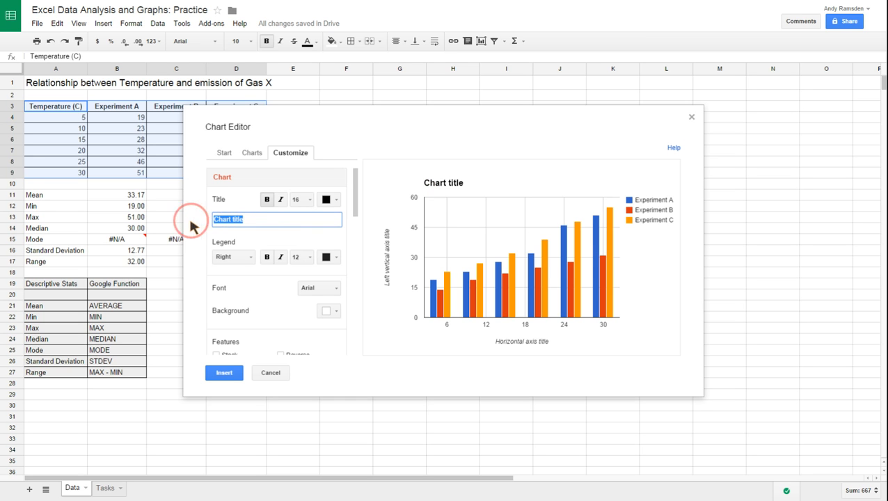
{"action": "type", "text": "Rel"}
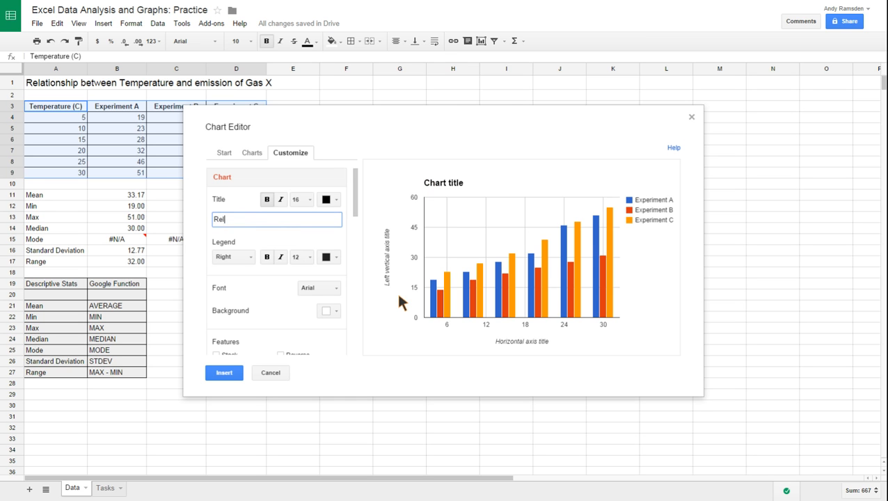
{"action": "type", "text": "ationship between Temp & Emissions"}
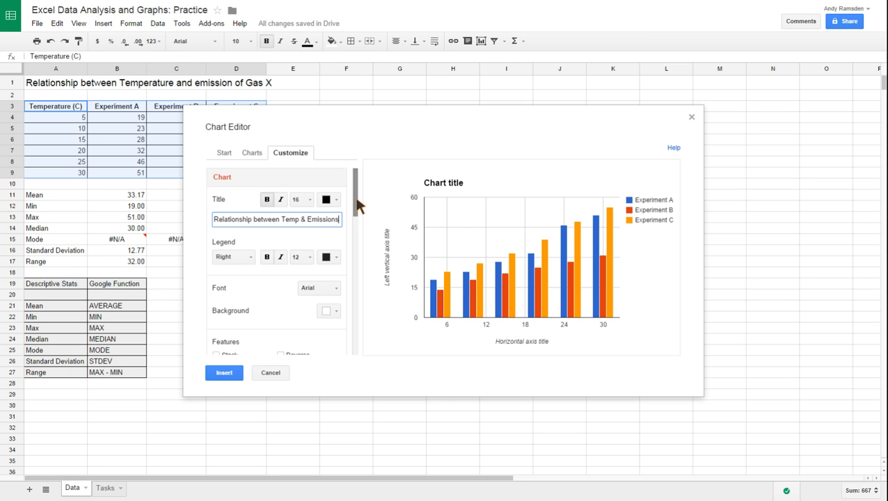
Place the chart's legend at the bottom.
{"action": "left_click_drag", "start_coordinate": [356, 200], "coordinate": [355, 202]}
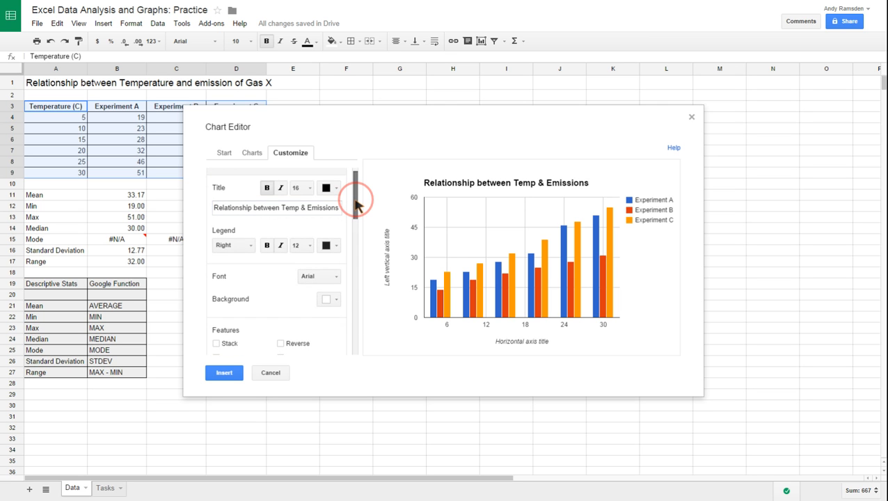
{"action": "scroll", "coordinate": [355, 203], "scroll_direction": "down", "scroll_amount": 2}
{"action": "left_click_drag", "start_coordinate": [356, 201], "coordinate": [357, 188]}
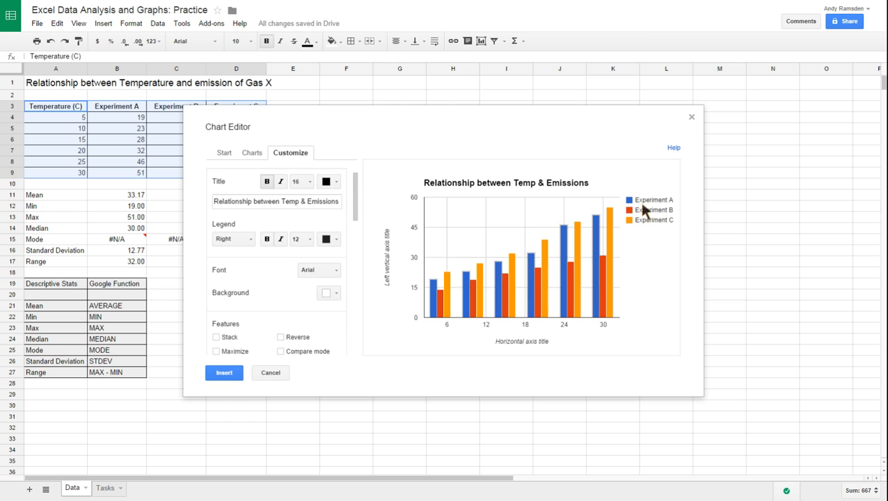
{"action": "left_click", "coordinate": [248, 237]}
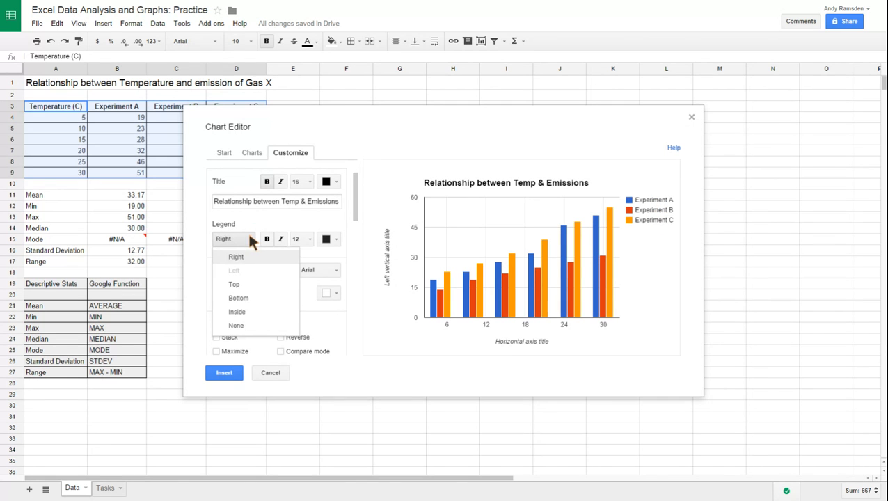
{"action": "left_click", "coordinate": [237, 299]}
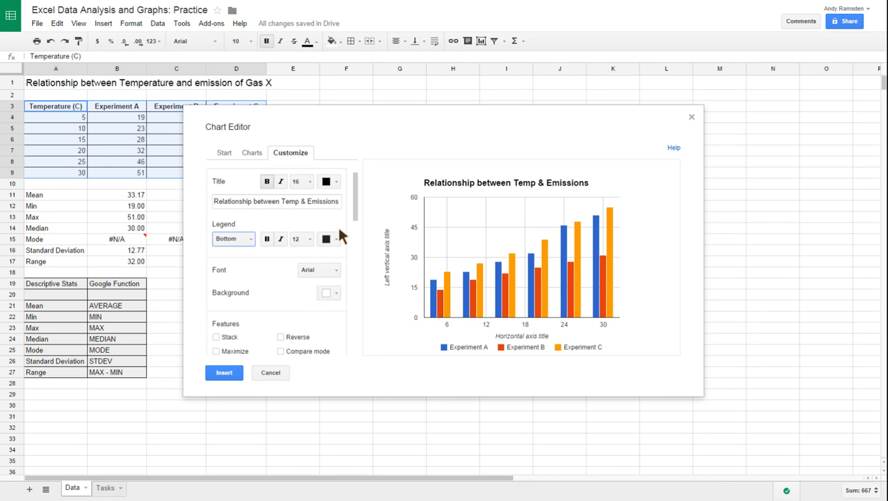
Try stacking the chart's columns and turn stacking off again.
{"action": "left_click_drag", "start_coordinate": [355, 206], "coordinate": [355, 216]}
{"action": "scroll", "coordinate": [355, 216], "scroll_direction": "down", "scroll_amount": 5}
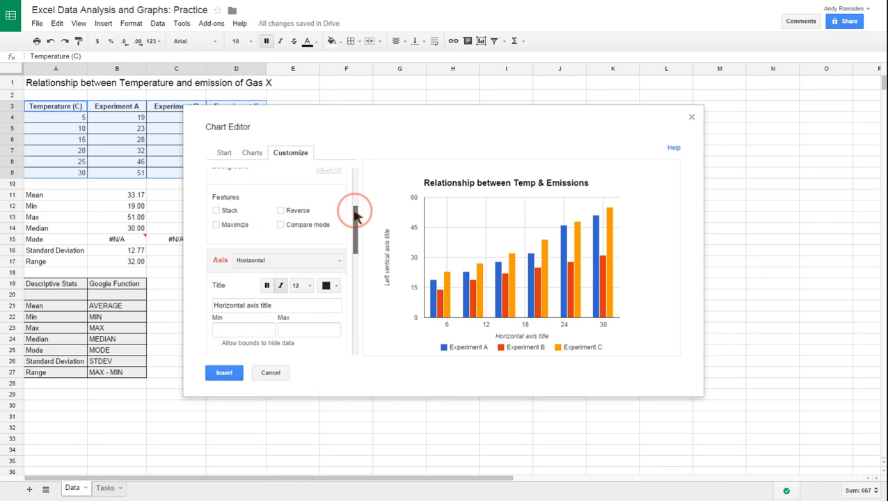
{"action": "left_click", "coordinate": [217, 210]}
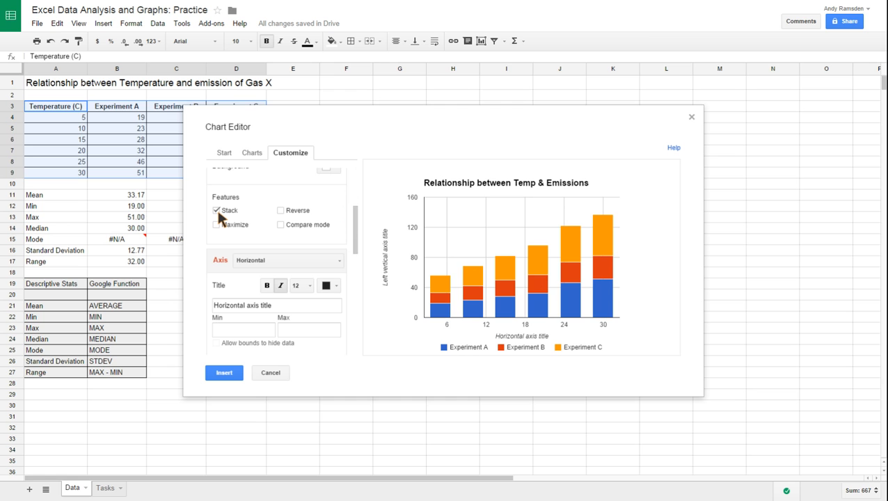
{"action": "left_click", "coordinate": [216, 210]}
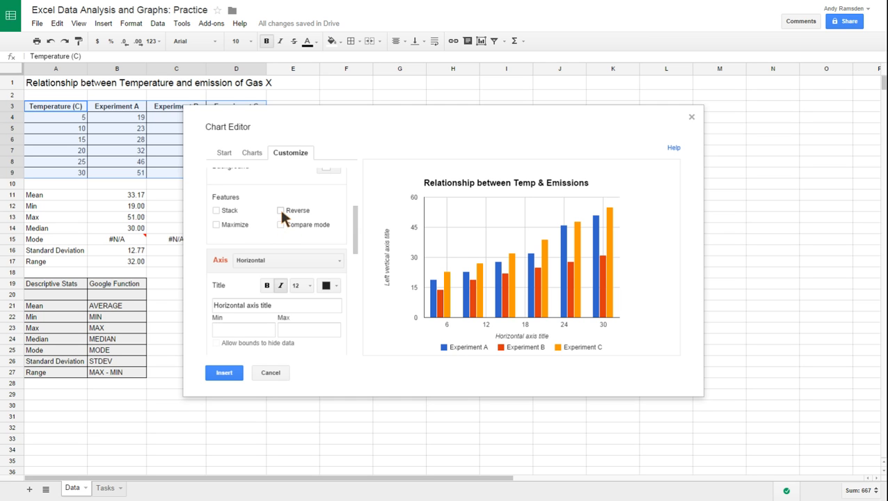
Try maximizing the chart and turn maximizing off again.
{"action": "left_click", "coordinate": [216, 225]}
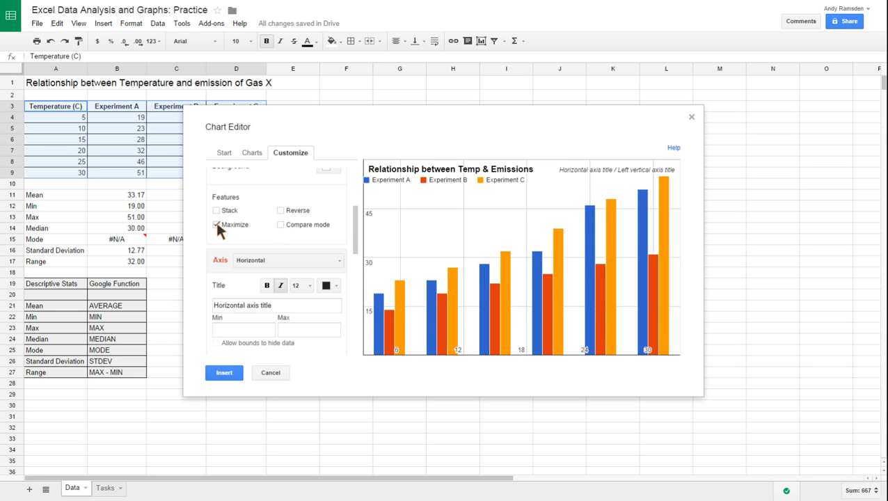
{"action": "left_click", "coordinate": [216, 225]}
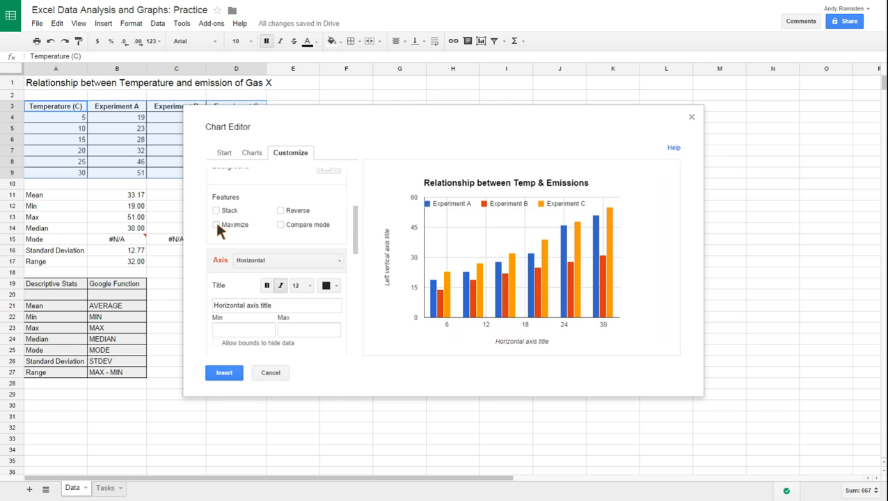
Set the chart's horizontal axis title to "Temperature".
{"action": "left_click_drag", "start_coordinate": [356, 243], "coordinate": [356, 263]}
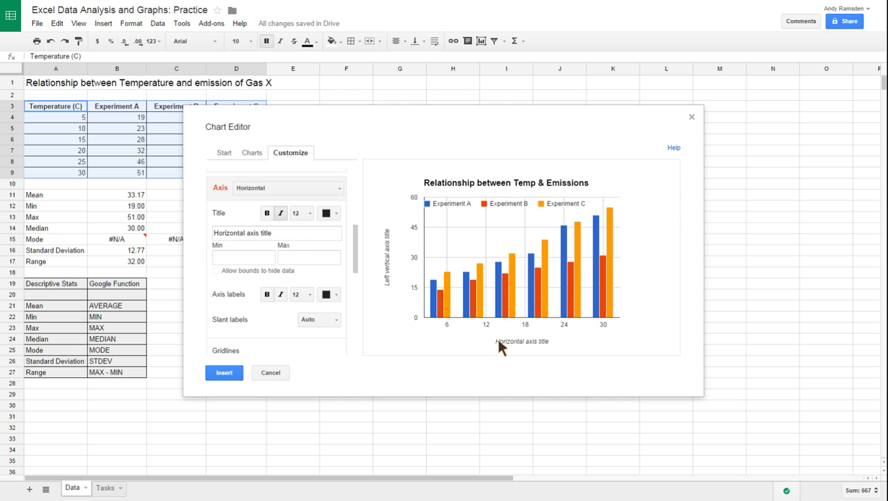
{"action": "left_click", "coordinate": [274, 235]}
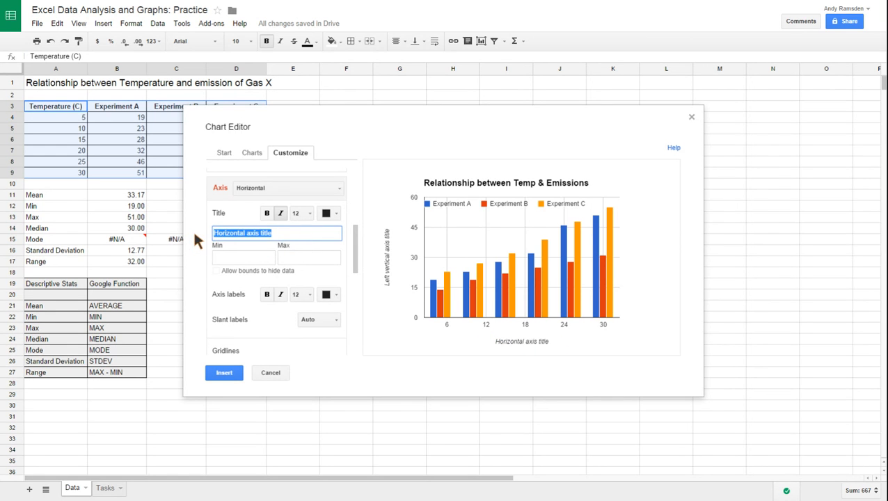
{"action": "type", "text": "Temperature"}
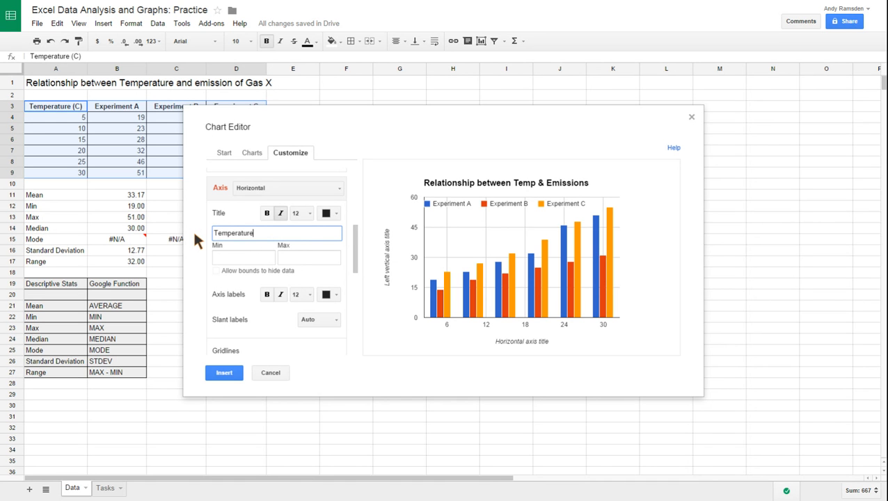
Try a minimum of 5 for the horizontal axis and clear the value again.
{"action": "left_click", "coordinate": [232, 259]}
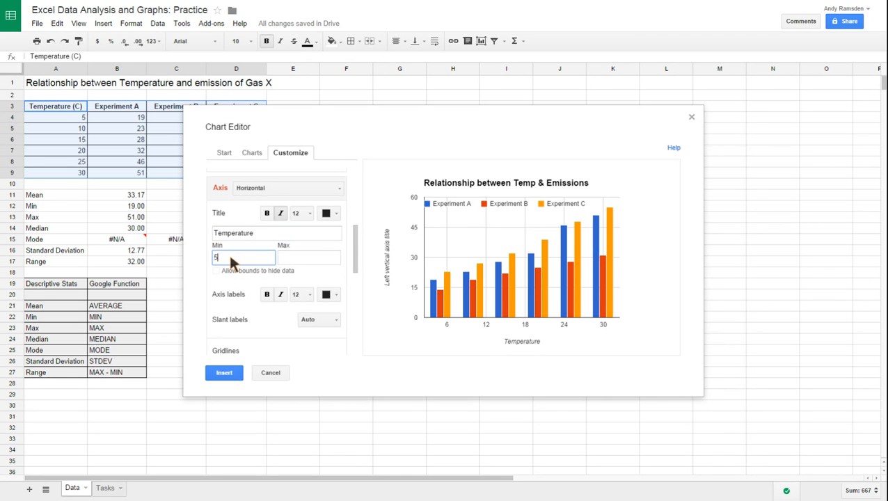
{"action": "left_click", "coordinate": [313, 256]}
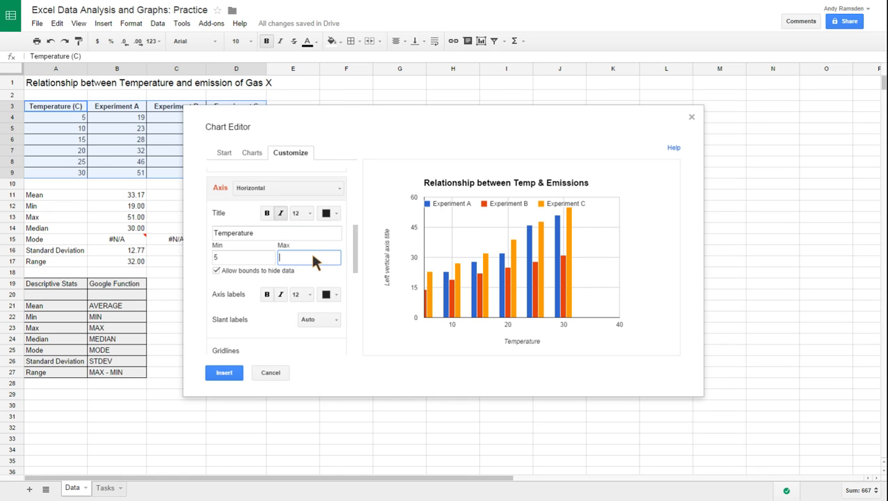
{"action": "left_click", "coordinate": [219, 257]}
{"action": "left_click", "coordinate": [212, 267]}
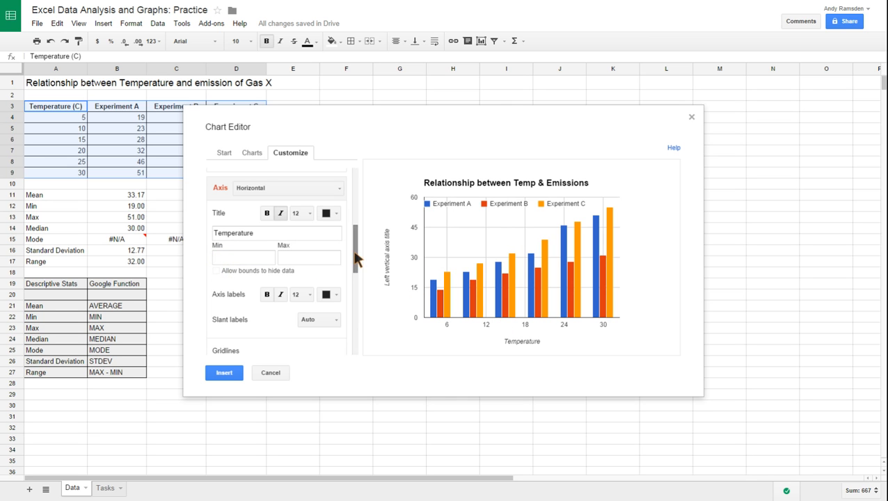
Move the chart's legend from inside the plot back to the bottom of the chart.
{"action": "scroll", "coordinate": [355, 258], "scroll_direction": "up", "scroll_amount": 5}
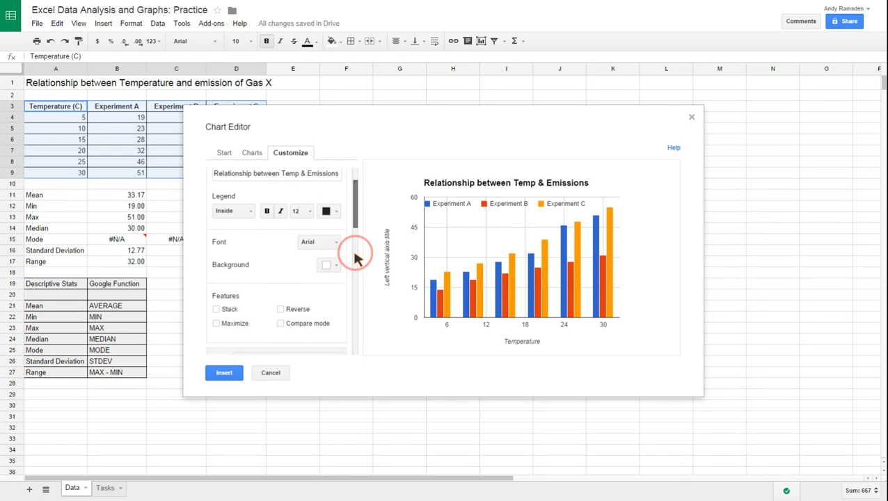
{"action": "scroll", "coordinate": [355, 256], "scroll_direction": "up", "scroll_amount": 1}
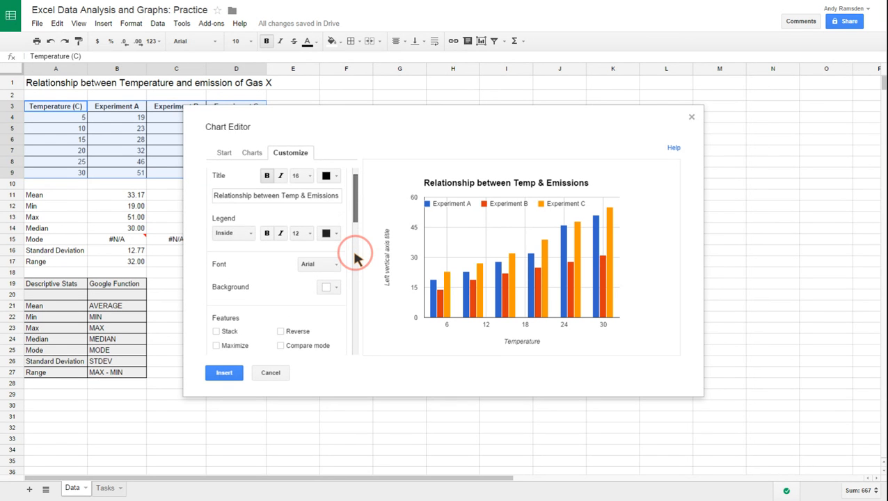
{"action": "left_click", "coordinate": [239, 236]}
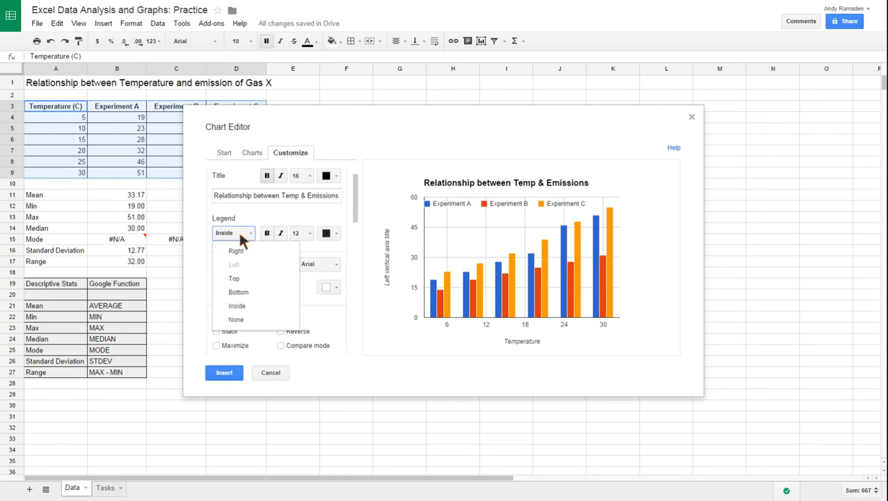
{"action": "left_click", "coordinate": [237, 293]}
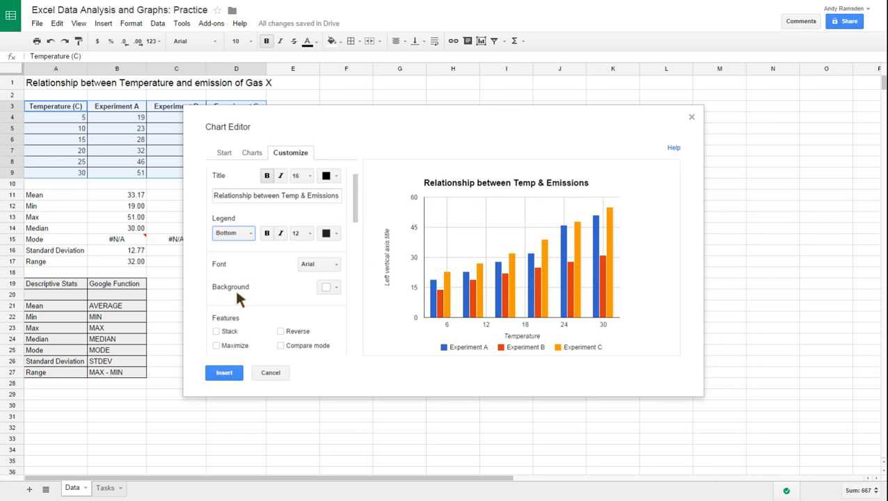
Look through the chart's feature, axis, gridline, number format, scale and series customization options.
{"action": "left_click", "coordinate": [356, 216]}
{"action": "scroll", "coordinate": [356, 216], "scroll_direction": "down", "scroll_amount": 5}
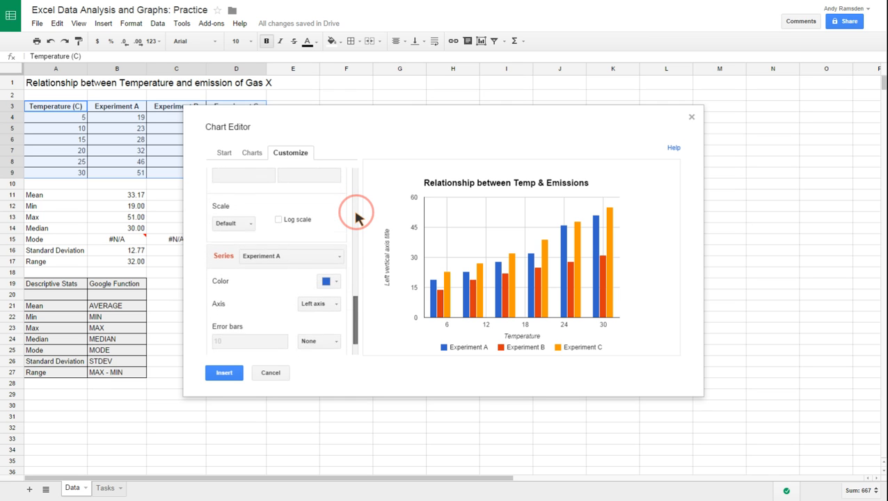
{"action": "scroll", "coordinate": [356, 215], "scroll_direction": "down", "scroll_amount": 1}
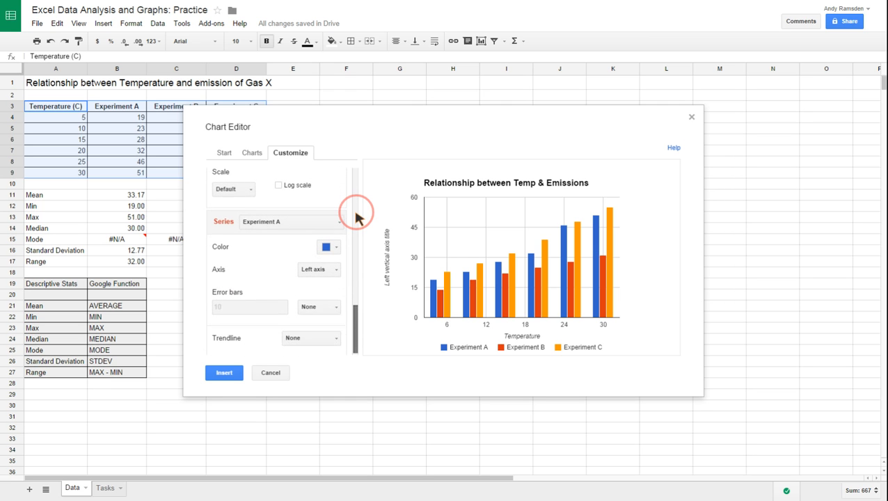
{"action": "scroll", "coordinate": [356, 215], "scroll_direction": "up", "scroll_amount": 5}
{"action": "scroll", "coordinate": [356, 218], "scroll_direction": "up", "scroll_amount": 5}
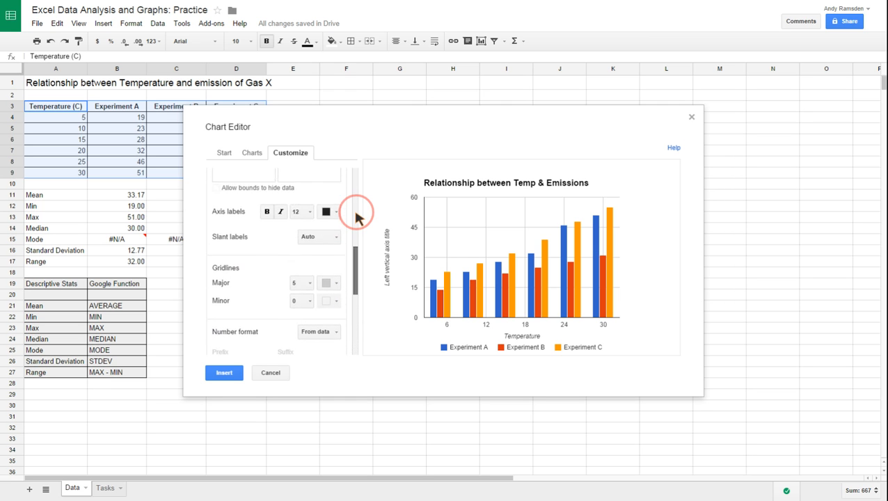
{"action": "scroll", "coordinate": [357, 218], "scroll_direction": "up", "scroll_amount": 4}
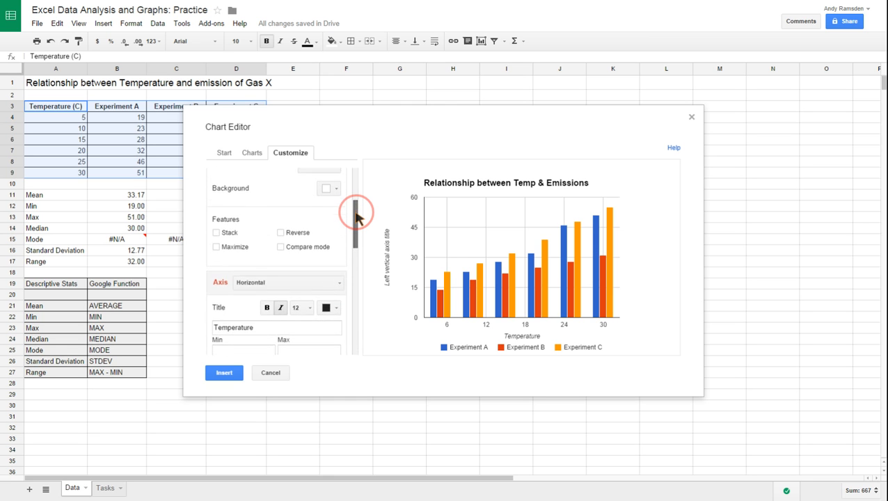
{"action": "scroll", "coordinate": [356, 217], "scroll_direction": "up", "scroll_amount": 2}
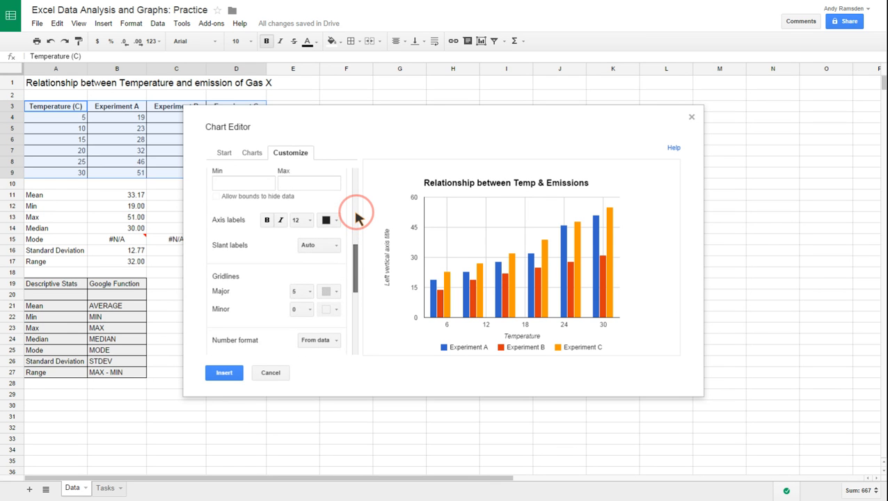
Try constant error bars of 10 on the Experiment A series and set them back to None.
{"action": "scroll", "coordinate": [355, 218], "scroll_direction": "down", "scroll_amount": 5}
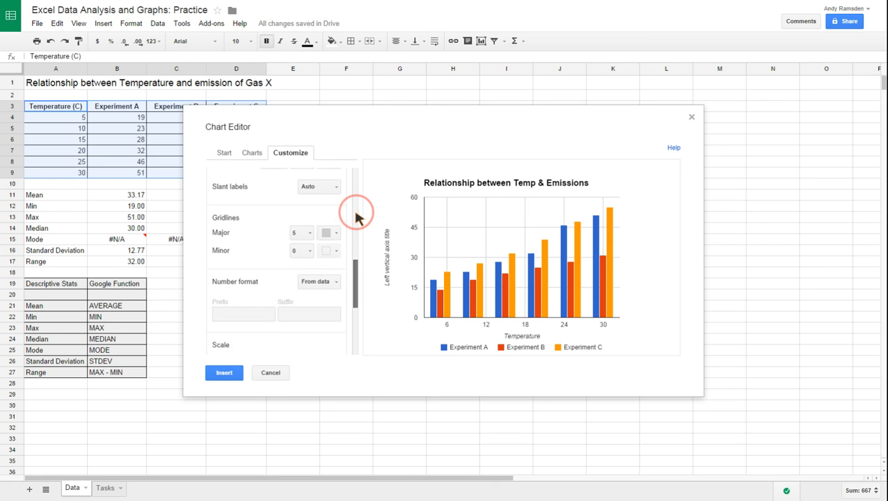
{"action": "scroll", "coordinate": [356, 217], "scroll_direction": "down", "scroll_amount": 3}
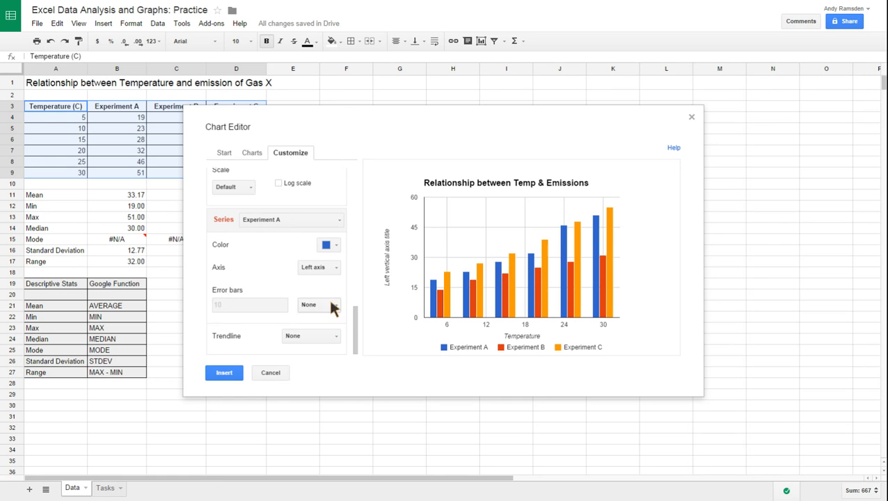
{"action": "left_click", "coordinate": [320, 305]}
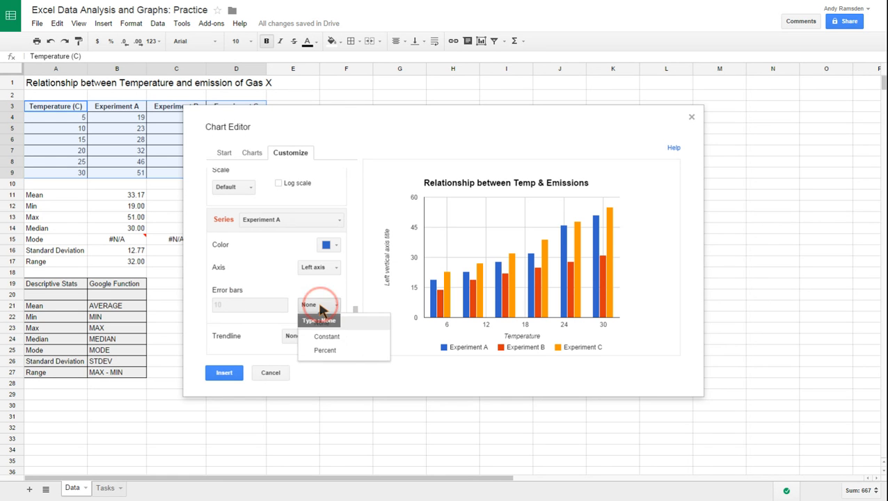
{"action": "left_click", "coordinate": [321, 337]}
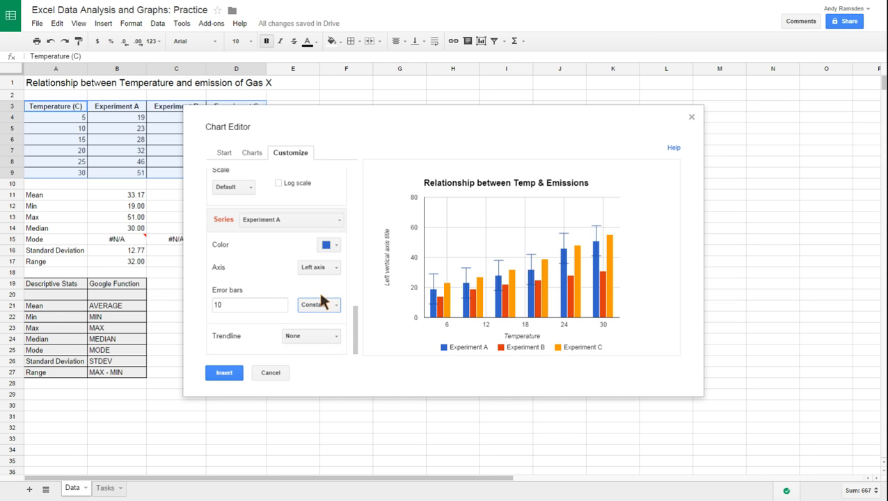
{"action": "left_click", "coordinate": [320, 311]}
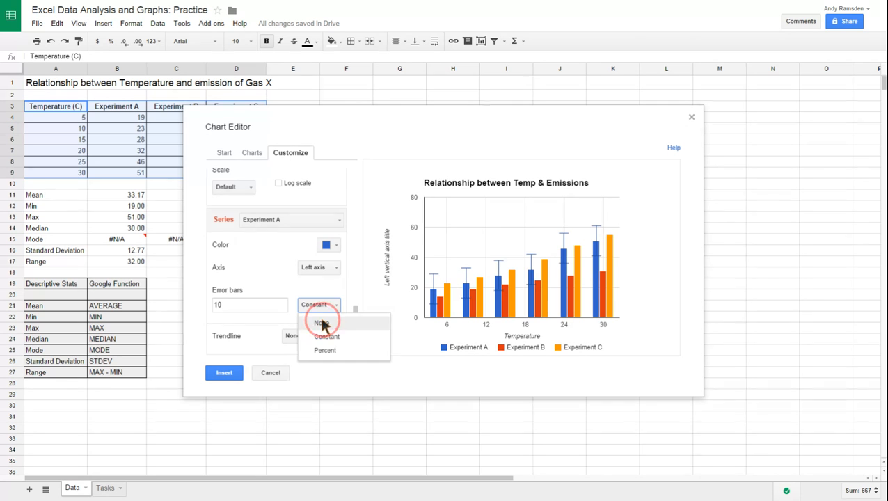
{"action": "left_click", "coordinate": [321, 323]}
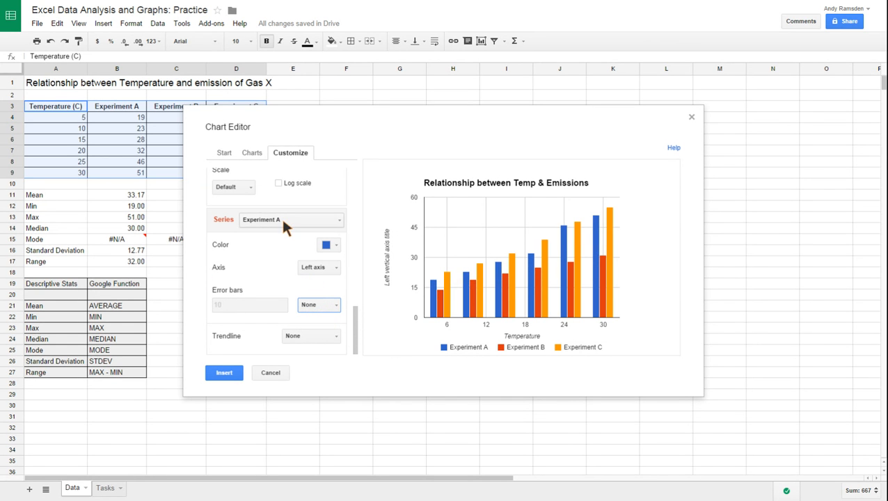
Insert the customized column chart into the sheet and move it to the empty cells right of the data table.
{"action": "left_click", "coordinate": [225, 373]}
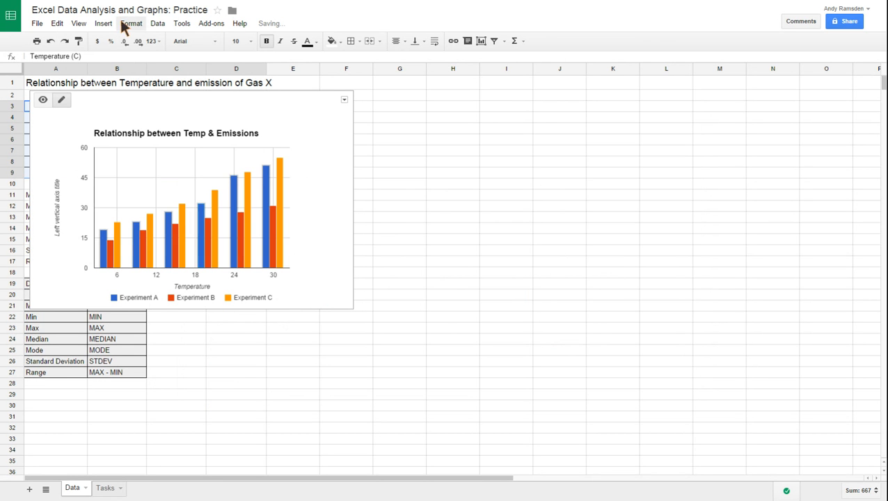
{"action": "left_click_drag", "start_coordinate": [125, 105], "coordinate": [533, 103]}
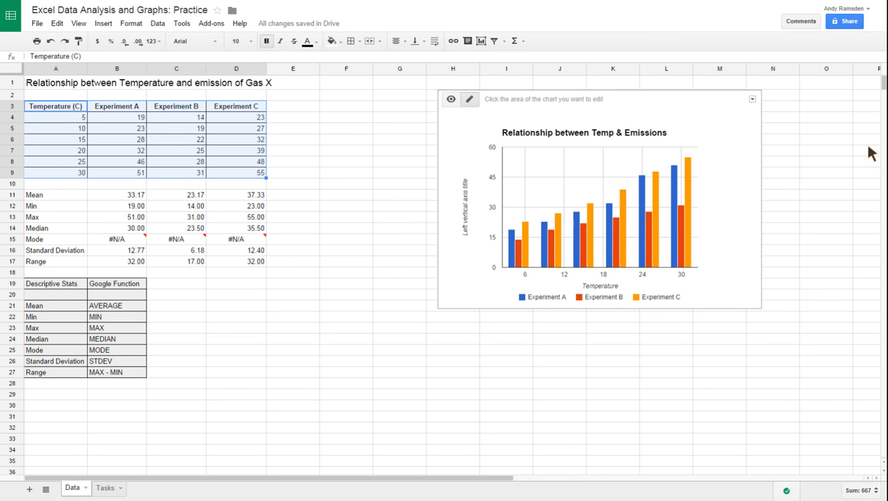
Save the column chart as an image and deselect the data range.
{"action": "left_click", "coordinate": [752, 99]}
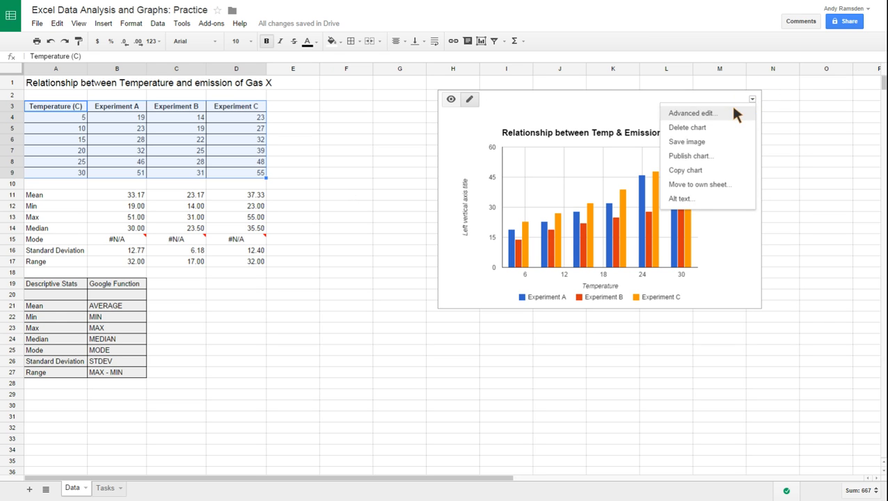
{"action": "left_click", "coordinate": [696, 142]}
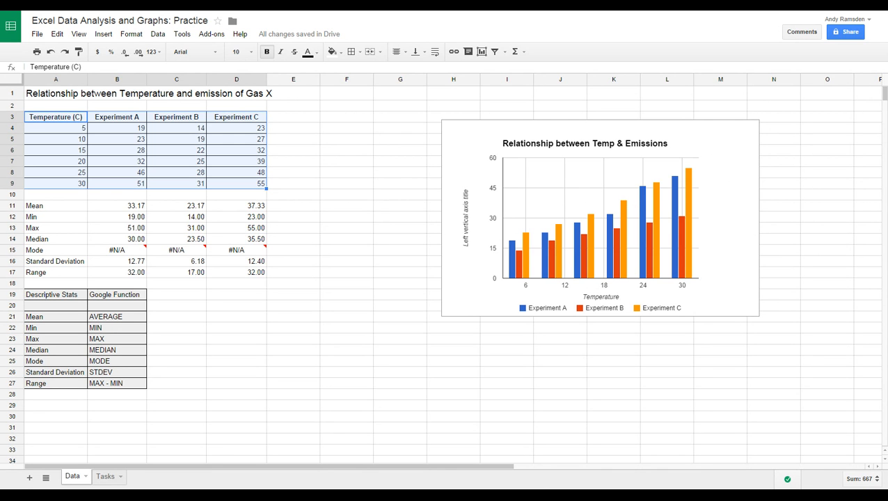
{"action": "left_click", "coordinate": [333, 373]}
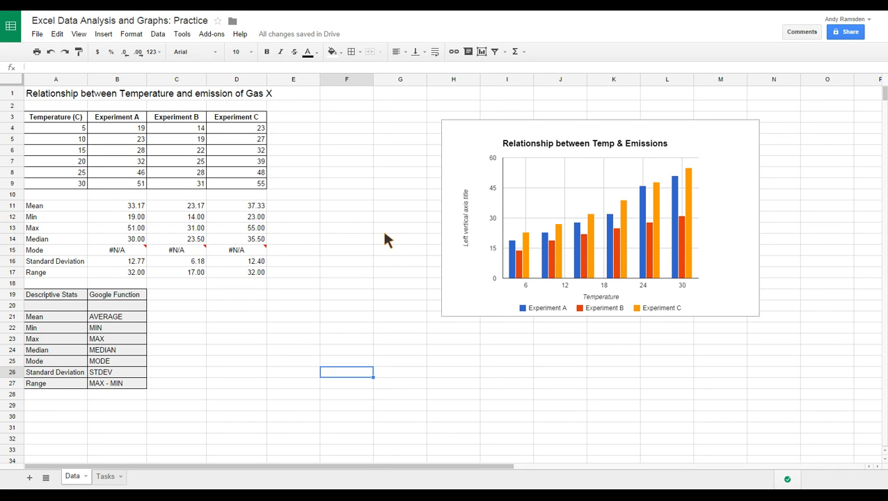
Start a new chart from the temperature, Experiment A and Experiment B data in A3:C9.
{"action": "left_click", "coordinate": [75, 120]}
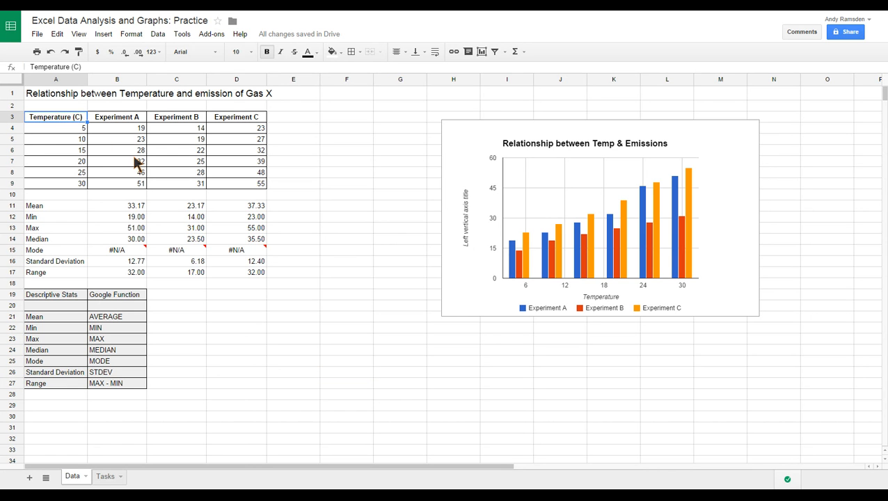
{"action": "key", "text": "shift+Right"}
{"action": "key", "text": "shift+Right"}
{"action": "key", "text": "shift+Down"}
{"action": "key", "text": "shift+Down"}
{"action": "key", "text": "shift+Down"}
{"action": "key", "text": "shift+Down"}
{"action": "key", "text": "shift+Down"}
{"action": "key", "text": "shift+Down"}
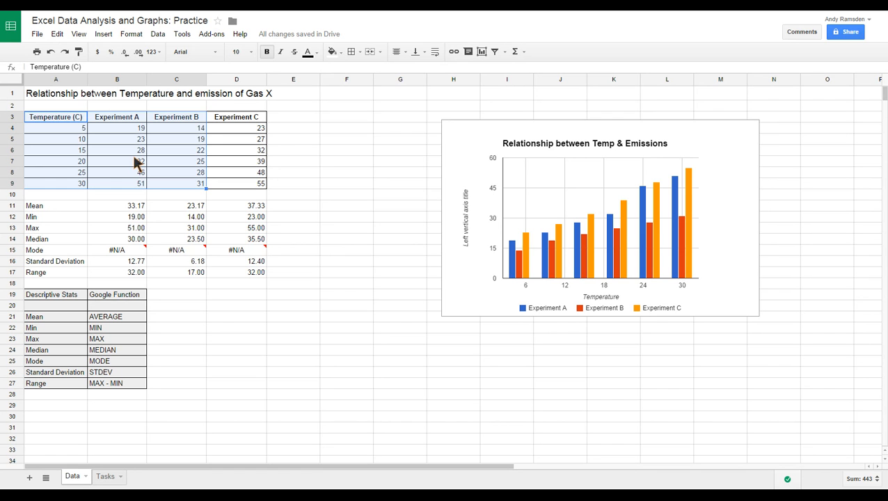
{"action": "left_click", "coordinate": [481, 52]}
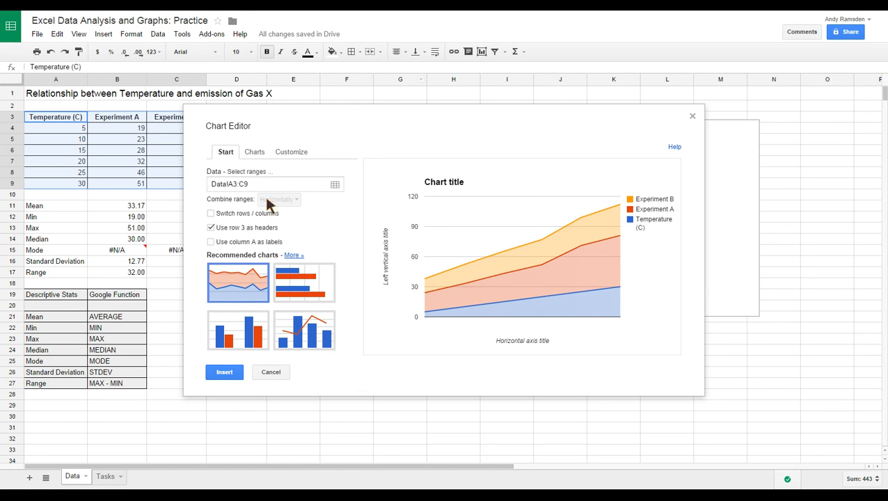
Change the new chart's type to a scatter chart and inspect the Experiment A data point at temperature 20.
{"action": "left_click", "coordinate": [254, 153]}
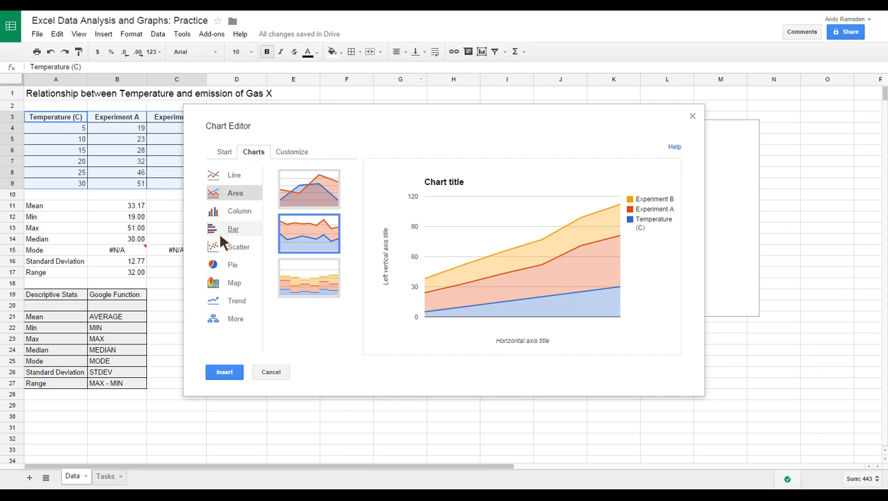
{"action": "left_click", "coordinate": [238, 249]}
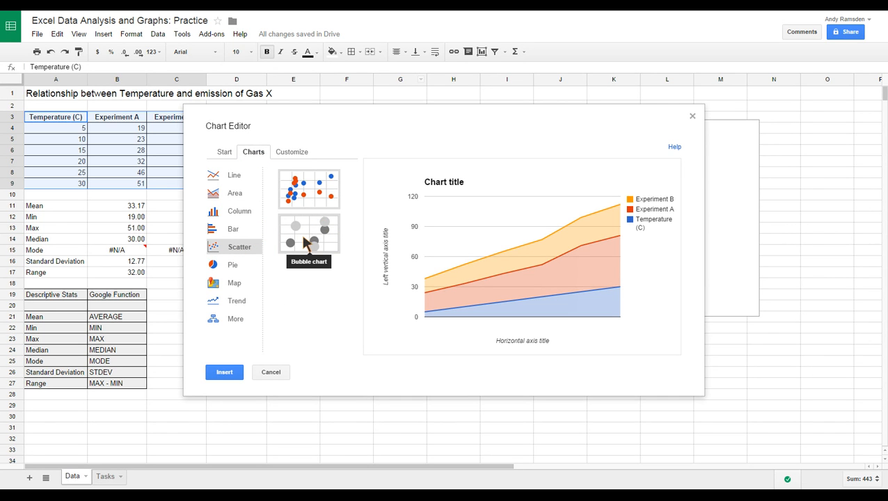
{"action": "left_click", "coordinate": [304, 195]}
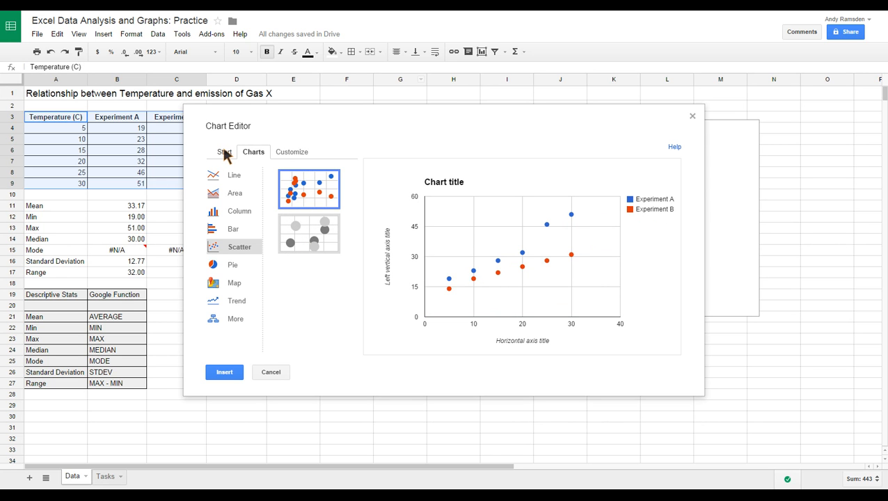
{"action": "mouse_move", "coordinate": [496, 265]}
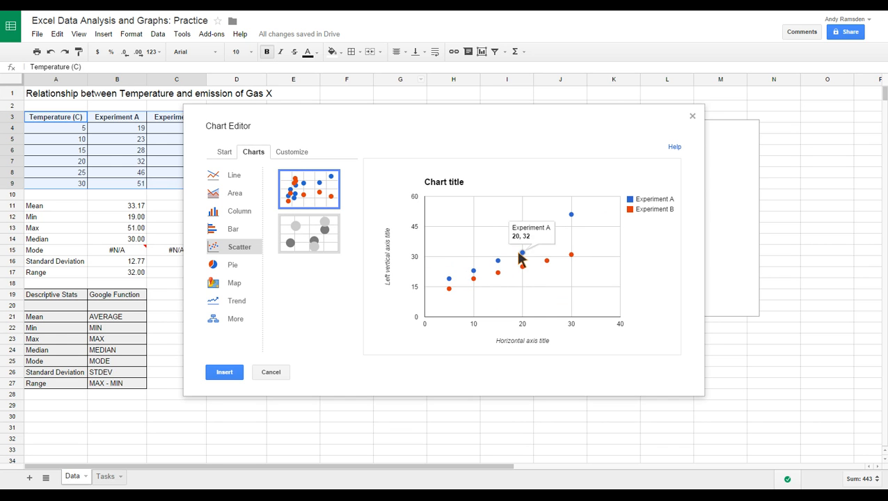
Set the scatter chart's title to "Relationship between Temp & Emissions".
{"action": "mouse_move", "coordinate": [549, 224]}
{"action": "mouse_move", "coordinate": [448, 291]}
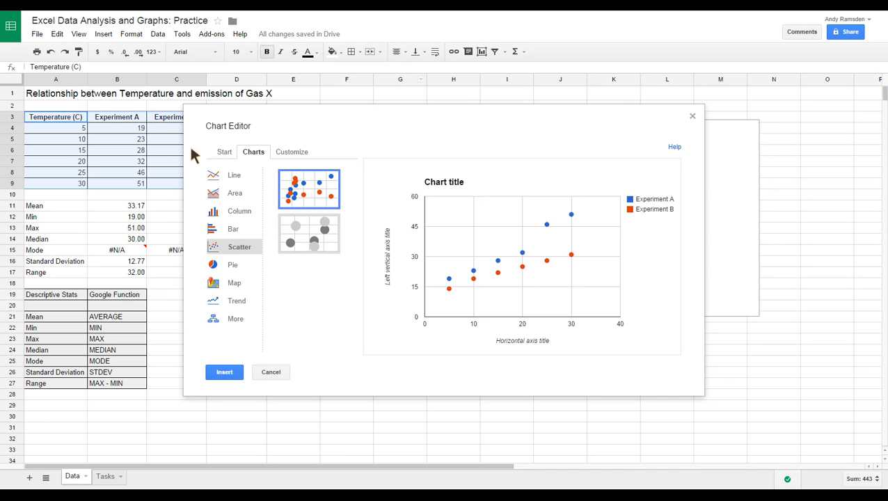
{"action": "left_click", "coordinate": [224, 152]}
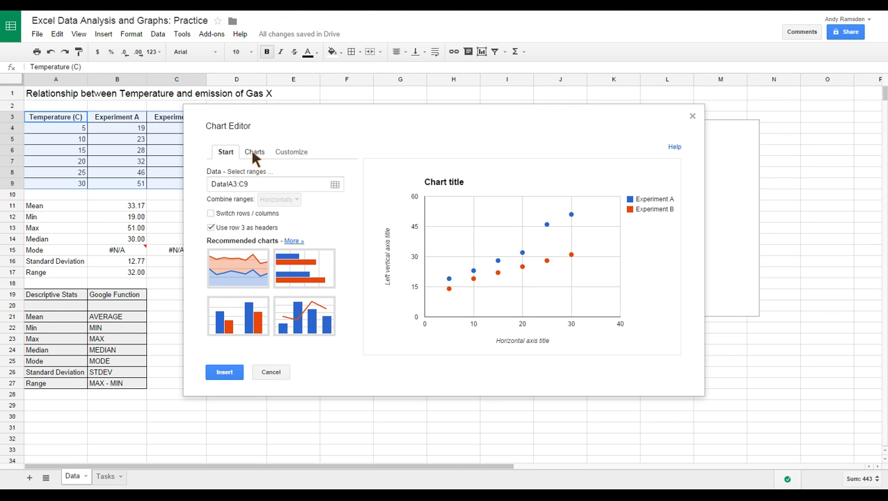
{"action": "left_click", "coordinate": [289, 154]}
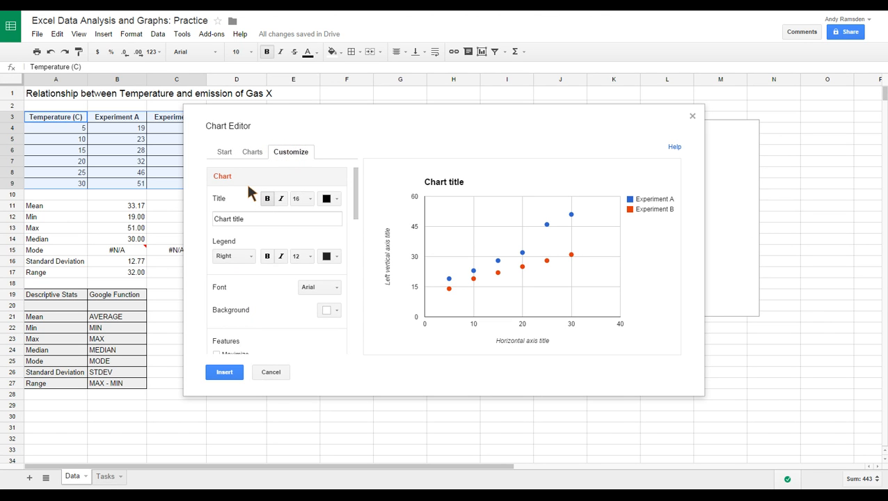
{"action": "left_click", "coordinate": [222, 220]}
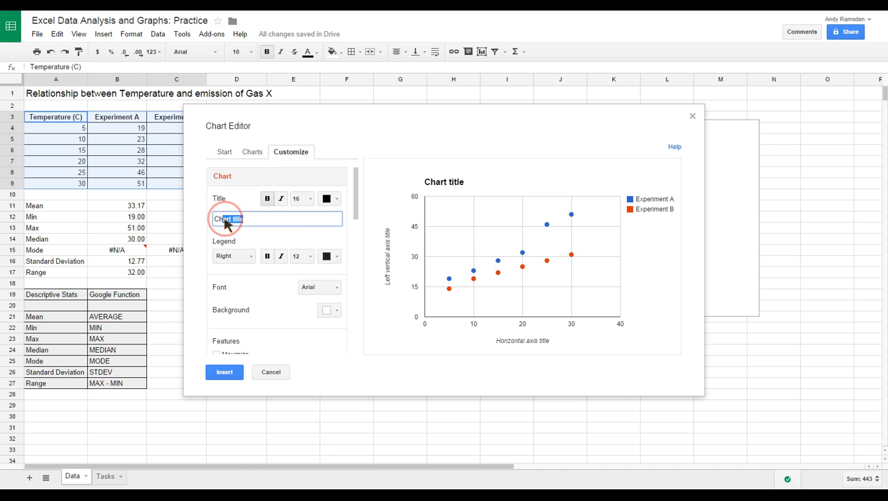
{"action": "type", "text": "Relationship between Temp & Emissions"}
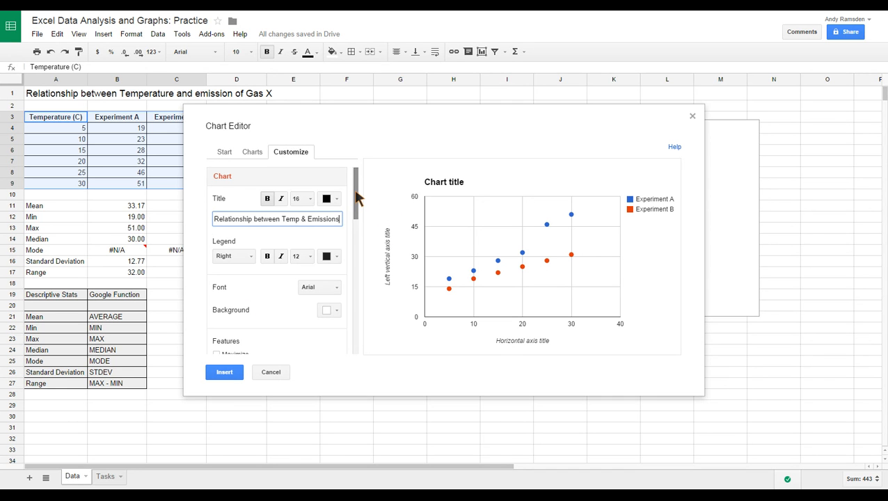
Set the scatter chart's horizontal axis title to "Temperature".
{"action": "scroll", "coordinate": [356, 198], "scroll_direction": "down", "scroll_amount": 4}
{"action": "scroll", "coordinate": [356, 198], "scroll_direction": "down", "scroll_amount": 3}
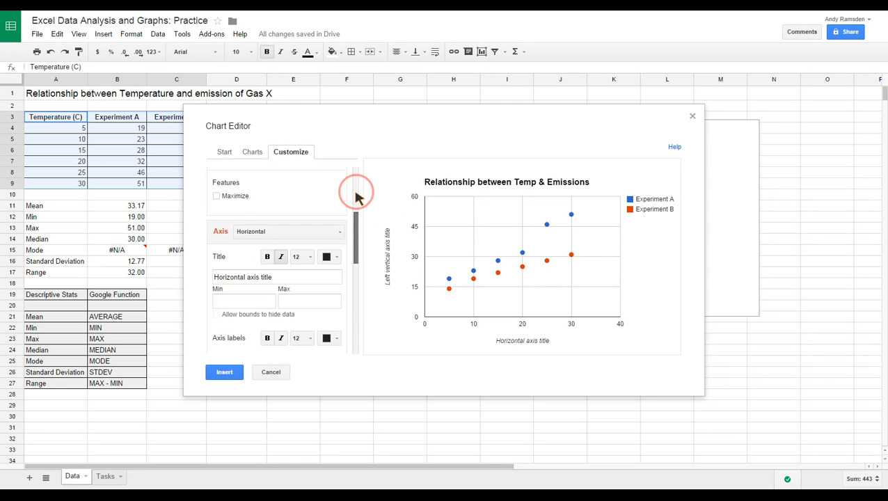
{"action": "left_click", "coordinate": [279, 244]}
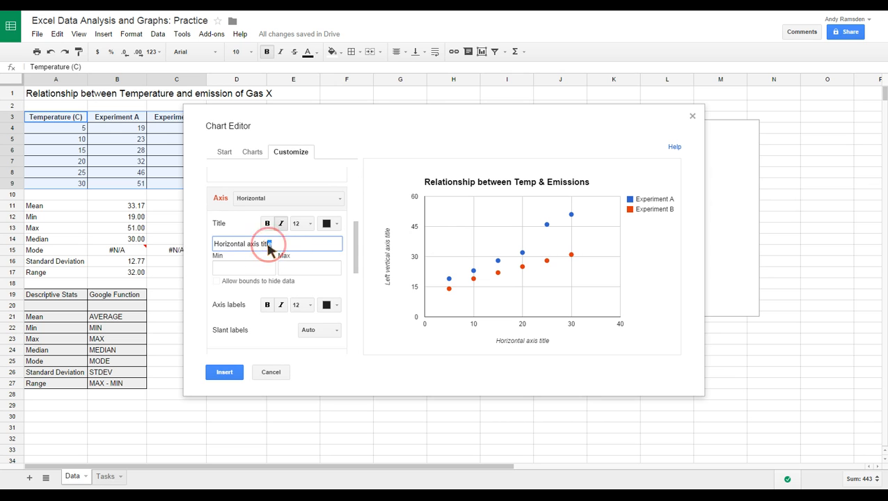
{"action": "type", "text": "T"}
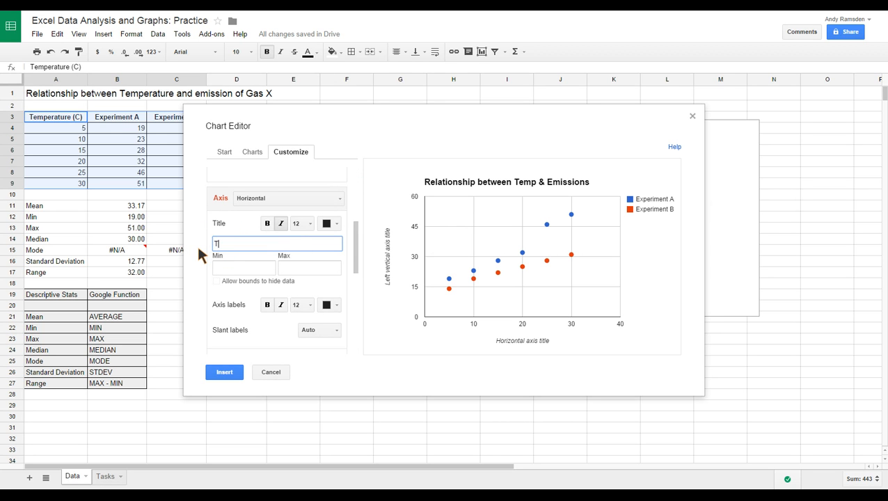
{"action": "type", "text": "emperature"}
Add a linear trendline to the Experiment A series of the scatter chart.
{"action": "left_click_drag", "start_coordinate": [355, 240], "coordinate": [355, 268]}
{"action": "scroll", "coordinate": [356, 247], "scroll_direction": "down", "scroll_amount": 3}
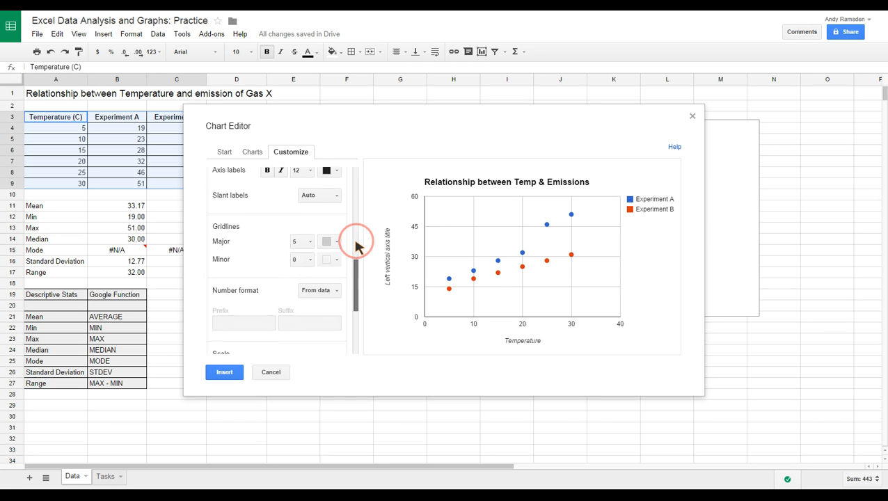
{"action": "scroll", "coordinate": [356, 243], "scroll_direction": "down", "scroll_amount": 4}
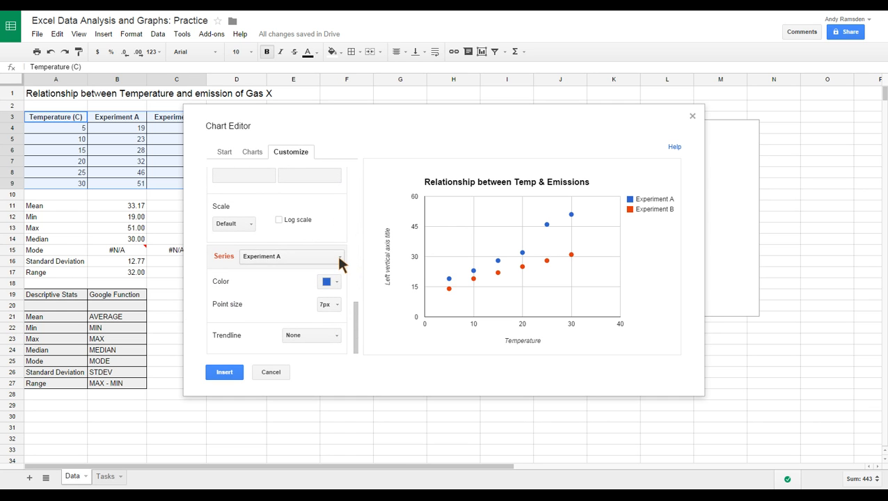
{"action": "left_click", "coordinate": [339, 256]}
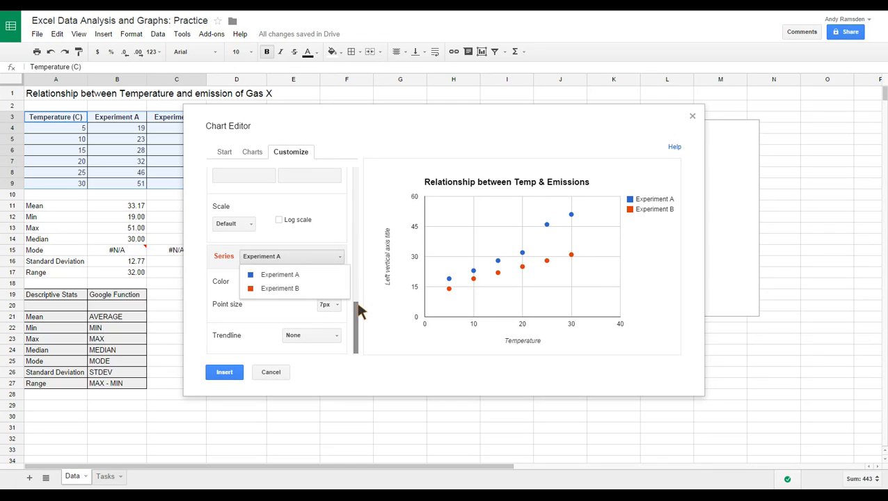
{"action": "left_click", "coordinate": [389, 275]}
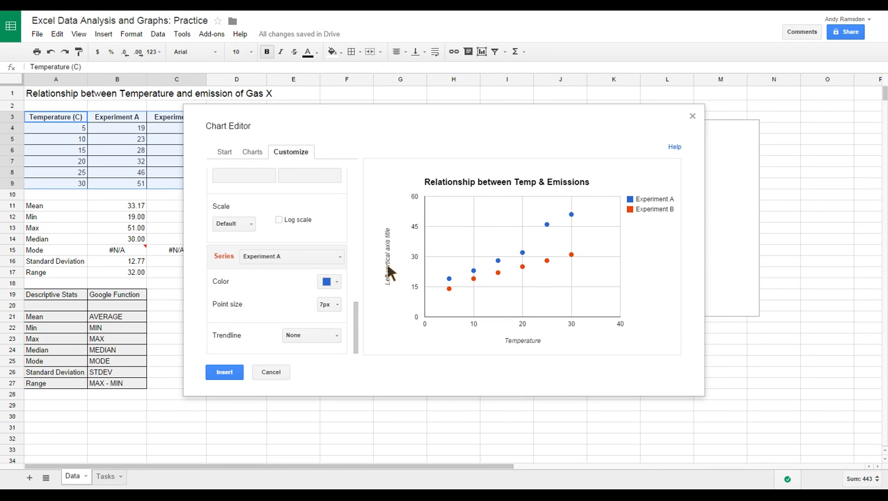
{"action": "left_click", "coordinate": [354, 311]}
{"action": "left_click", "coordinate": [310, 338]}
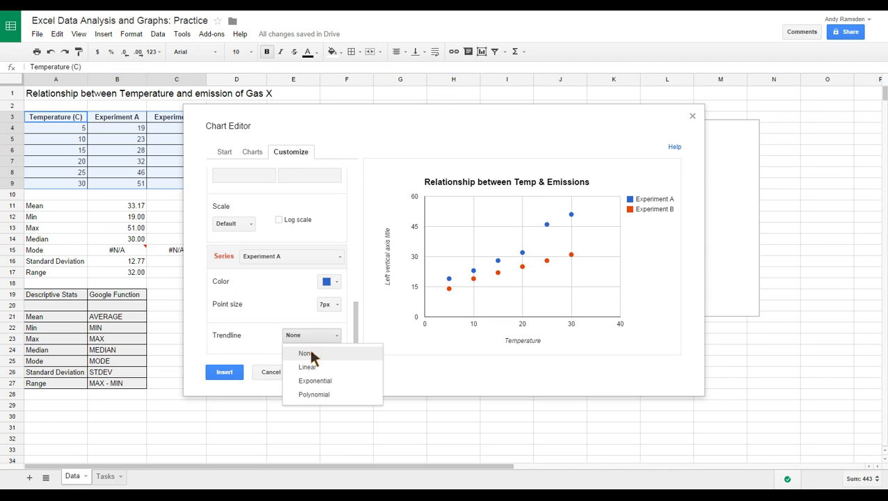
{"action": "left_click", "coordinate": [311, 367]}
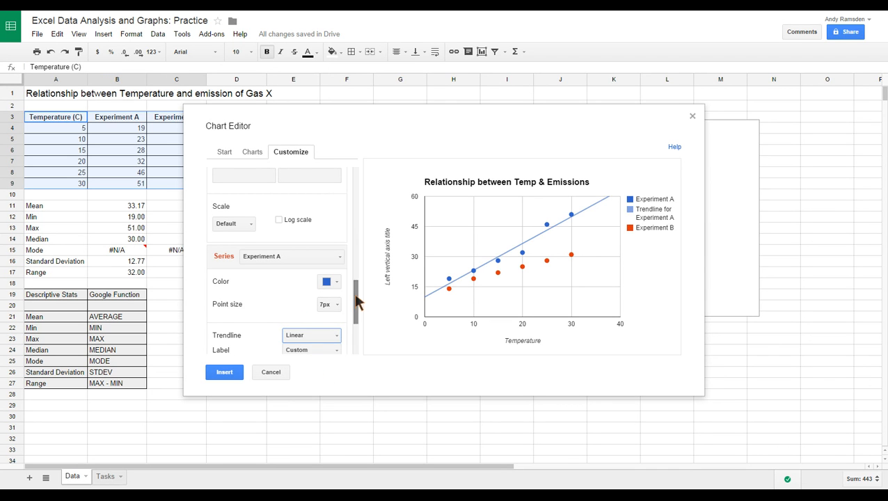
Show the R² value for the Experiment A trendline.
{"action": "left_click_drag", "start_coordinate": [356, 293], "coordinate": [356, 298]}
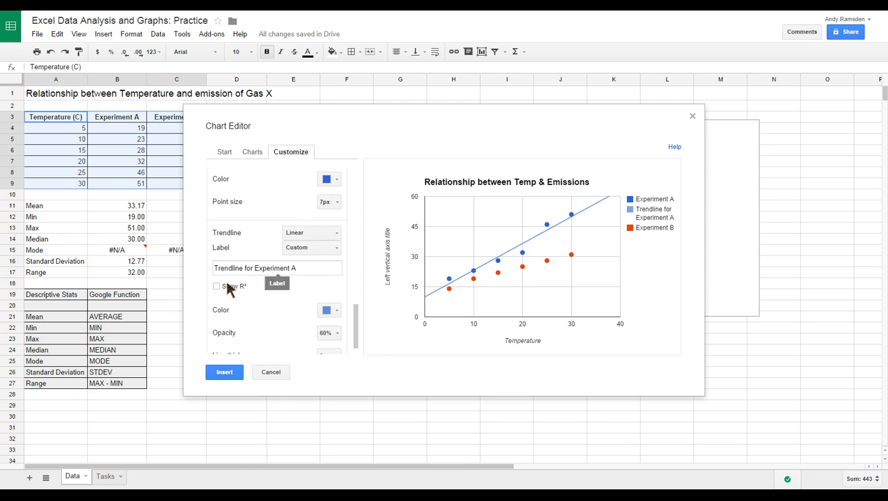
{"action": "left_click", "coordinate": [216, 286]}
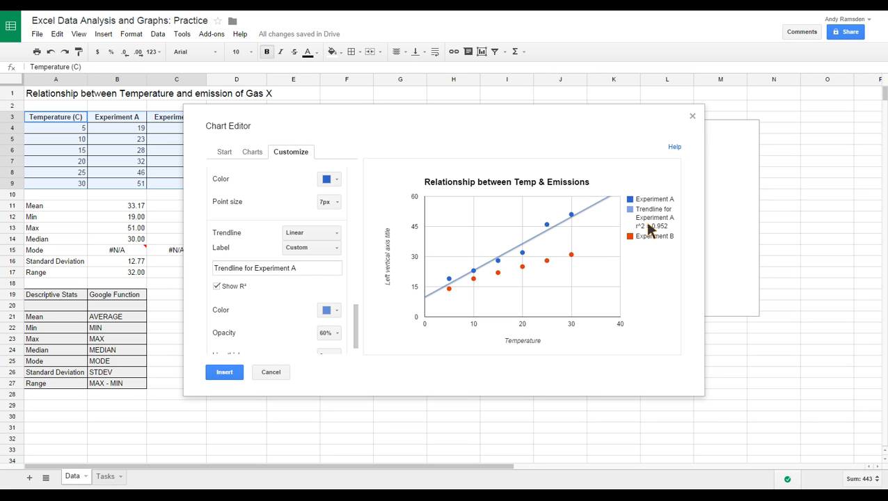
{"action": "mouse_move", "coordinate": [554, 229]}
Switch the series settings to Experiment B and add a linear trendline to it.
{"action": "left_click_drag", "start_coordinate": [356, 326], "coordinate": [357, 302]}
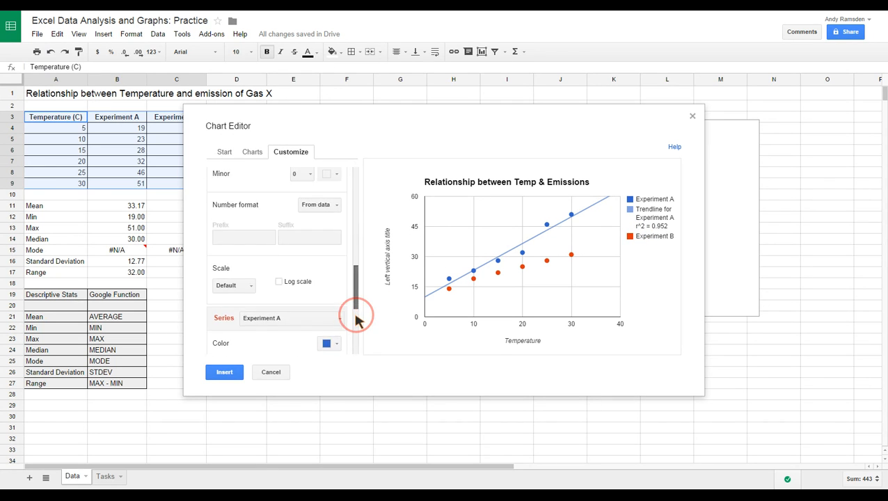
{"action": "left_click", "coordinate": [278, 316]}
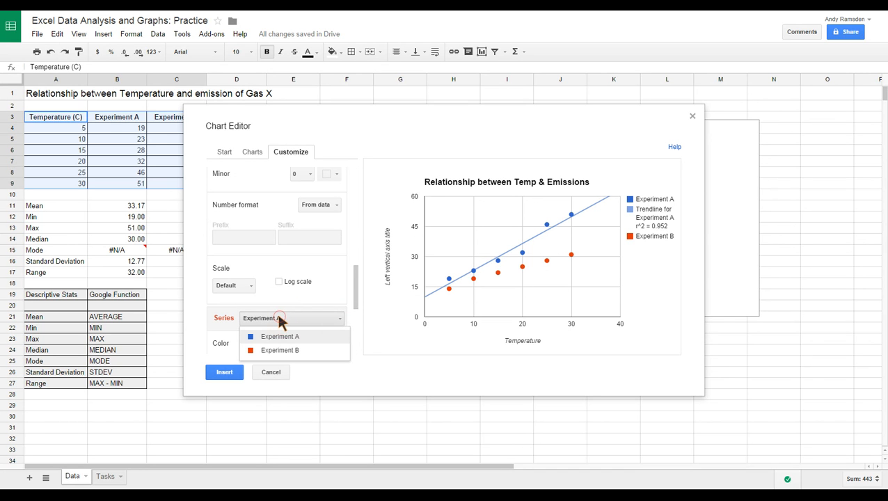
{"action": "left_click", "coordinate": [279, 349]}
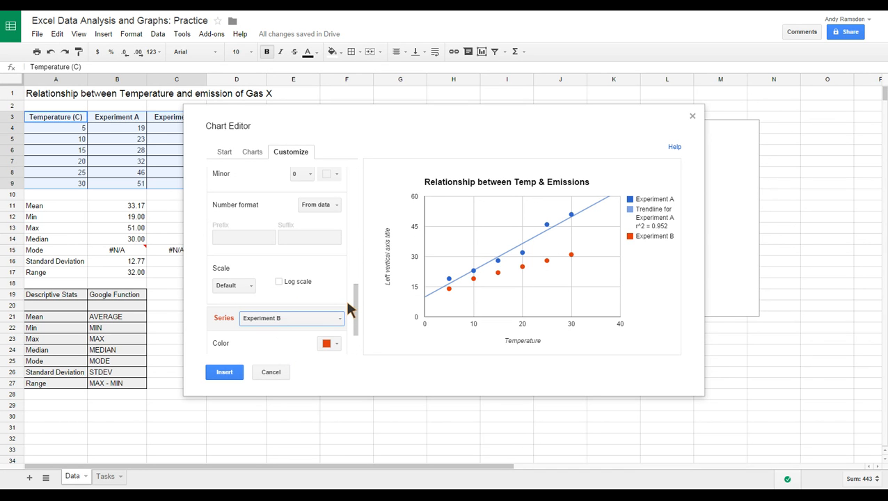
{"action": "left_click_drag", "start_coordinate": [356, 293], "coordinate": [356, 315]}
{"action": "left_click", "coordinate": [325, 339]}
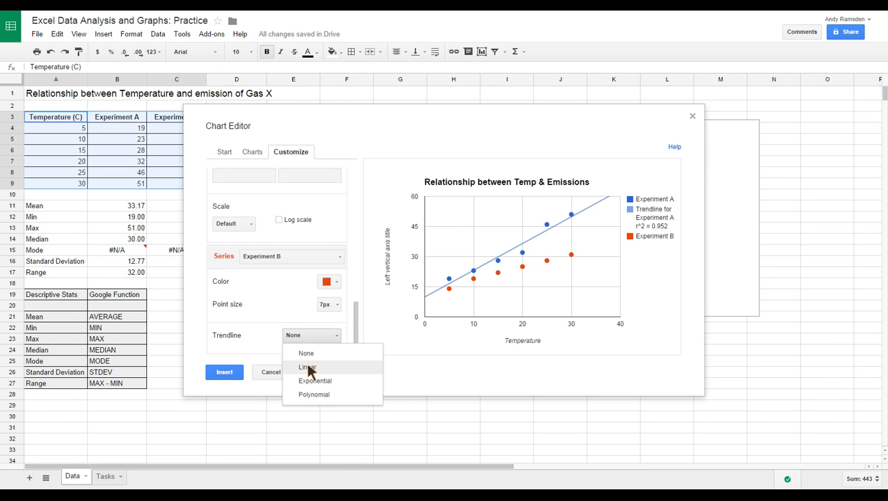
{"action": "left_click", "coordinate": [308, 366]}
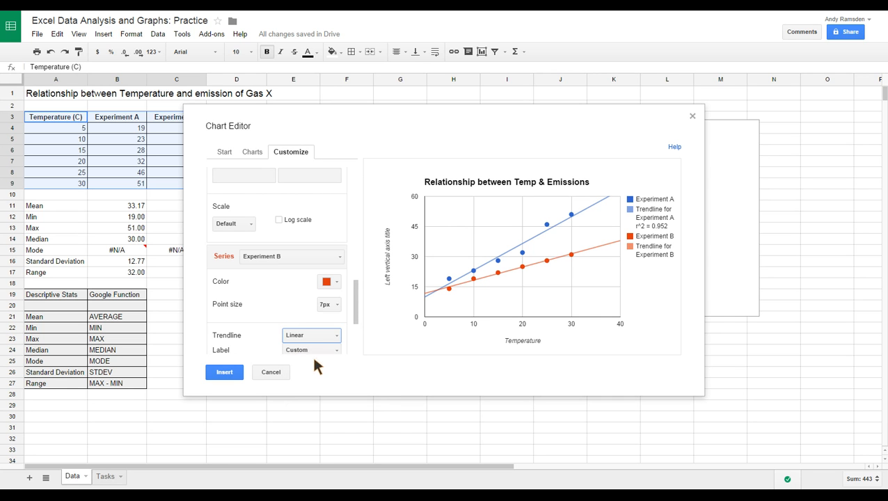
Show the R² value for the Experiment B trendline.
{"action": "left_click_drag", "start_coordinate": [355, 299], "coordinate": [355, 329]}
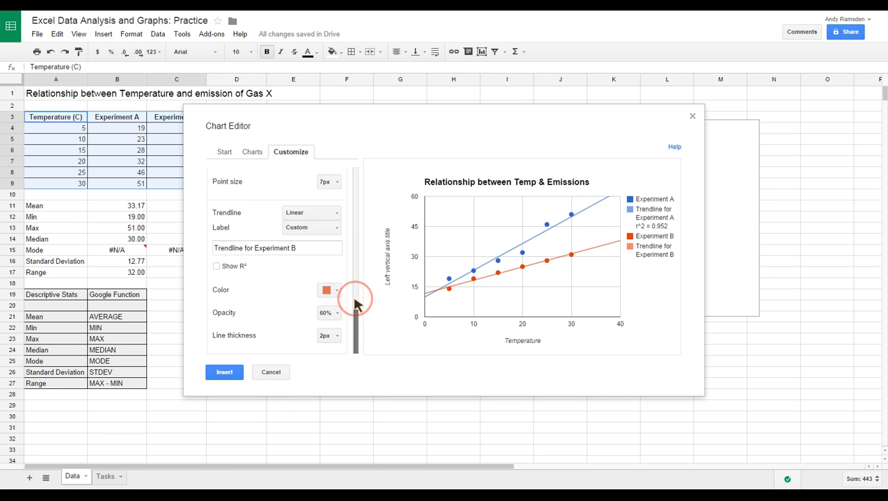
{"action": "left_click", "coordinate": [355, 336]}
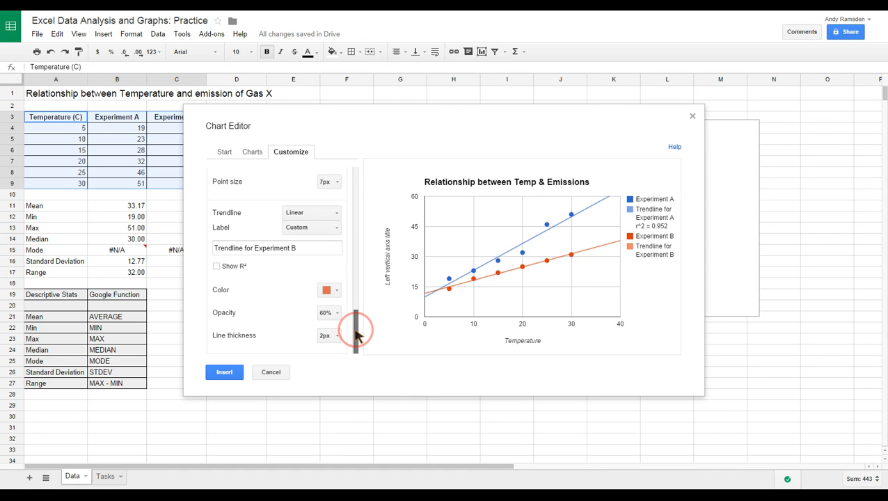
{"action": "left_click", "coordinate": [217, 266]}
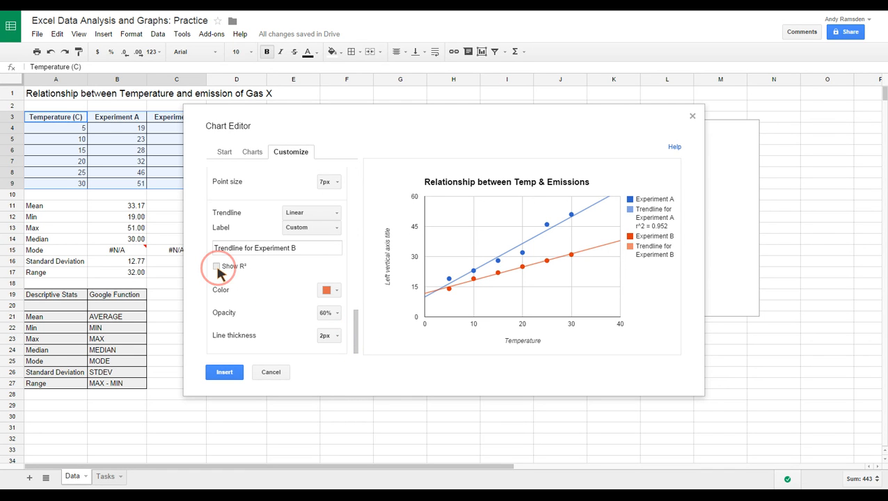
{"action": "left_click", "coordinate": [358, 329]}
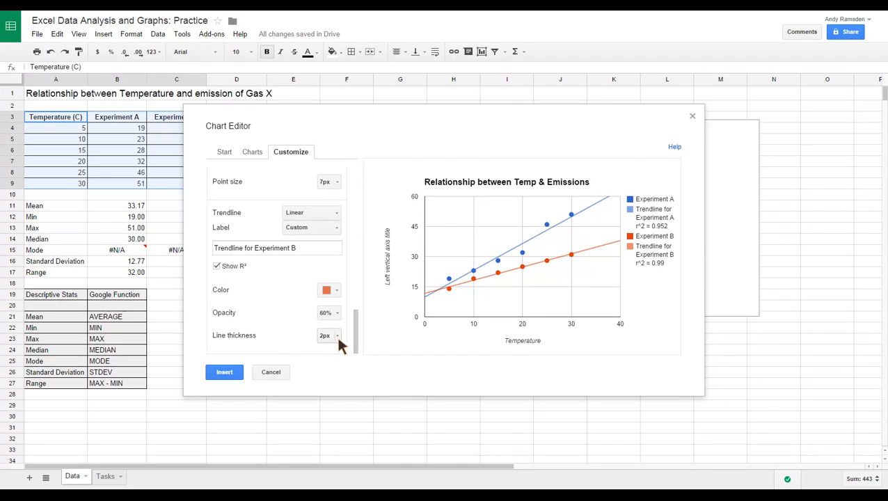
Insert the scatter chart into the sheet, place it below the data table, and deselect it.
{"action": "left_click", "coordinate": [230, 372]}
{"action": "left_click_drag", "start_coordinate": [278, 107], "coordinate": [357, 206]}
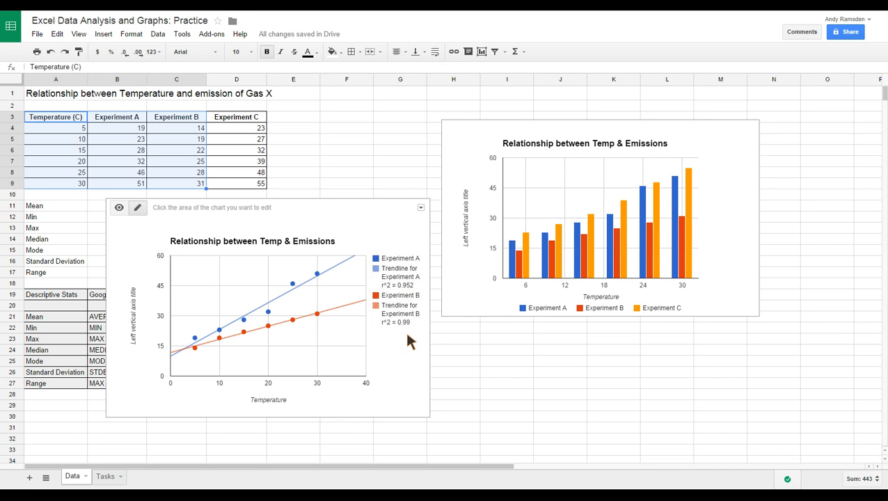
{"action": "left_click", "coordinate": [486, 371]}
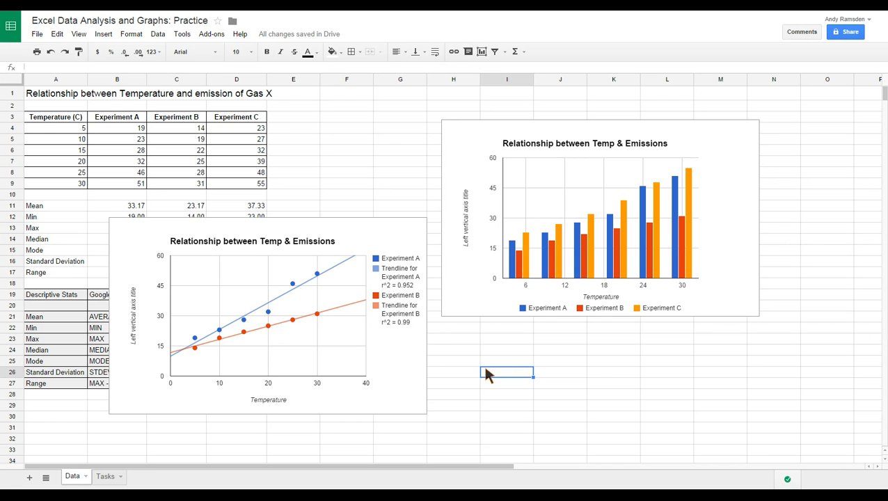
Move the scatter chart away from the descriptive statistics so it sits in columns E to K, starting around row 14.
{"action": "left_click", "coordinate": [286, 219]}
{"action": "left_click", "coordinate": [428, 292]}
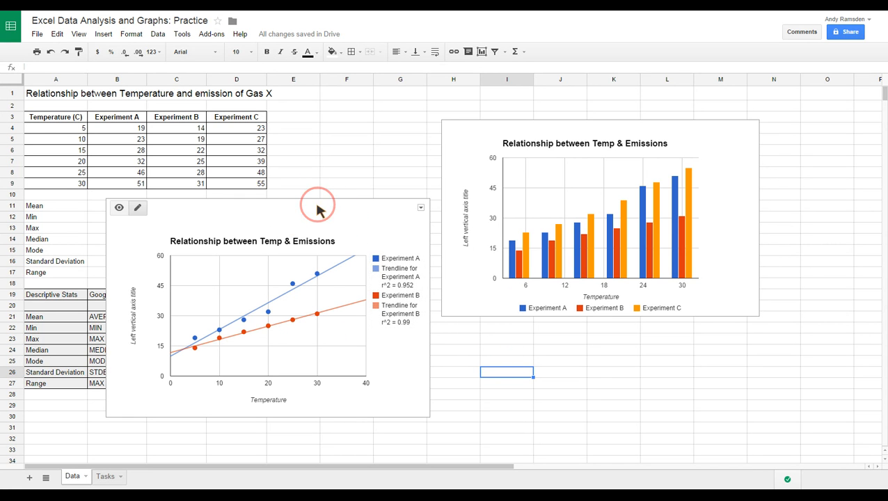
{"action": "left_click_drag", "start_coordinate": [318, 218], "coordinate": [485, 255]}
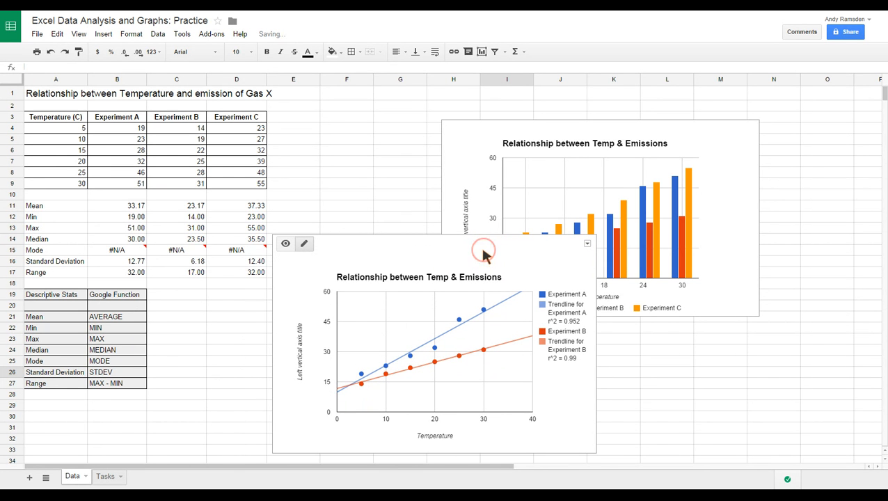